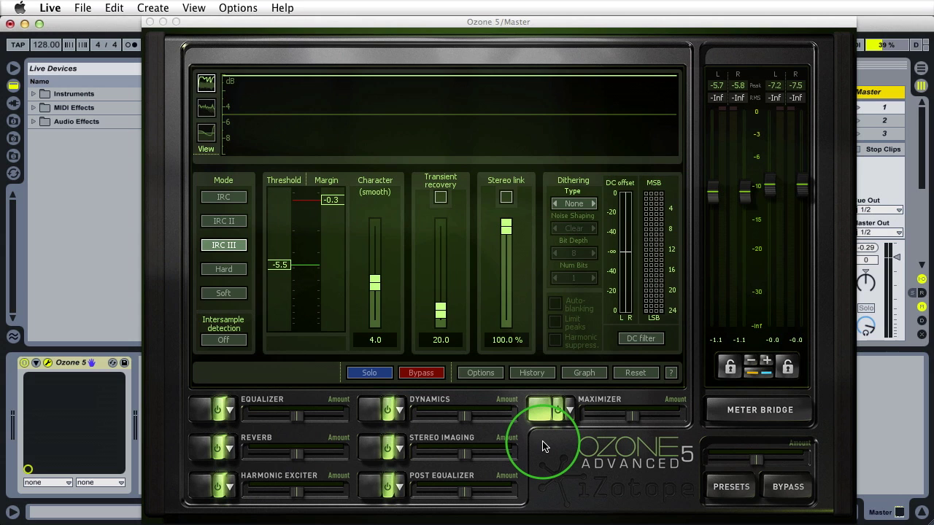
Play the track through the Maximizer to audition its limiting and check the level meters
key("space")
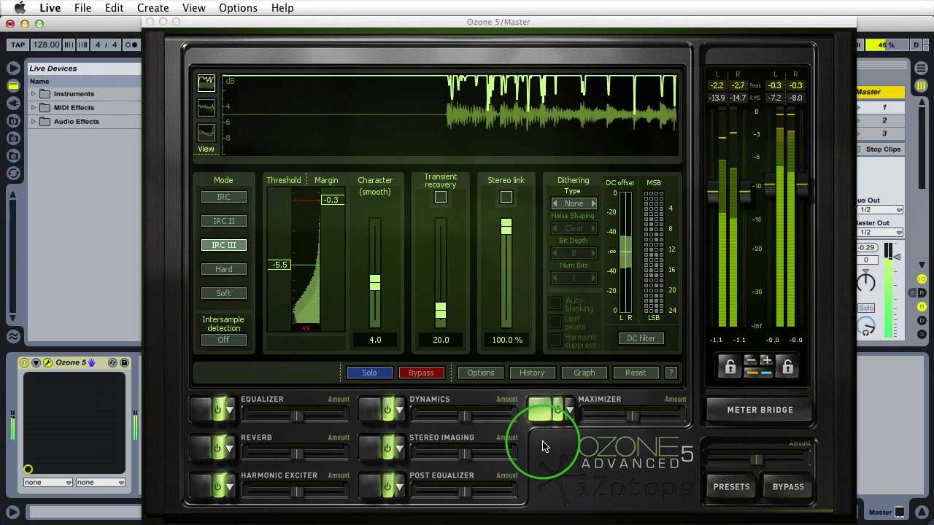
key("space")
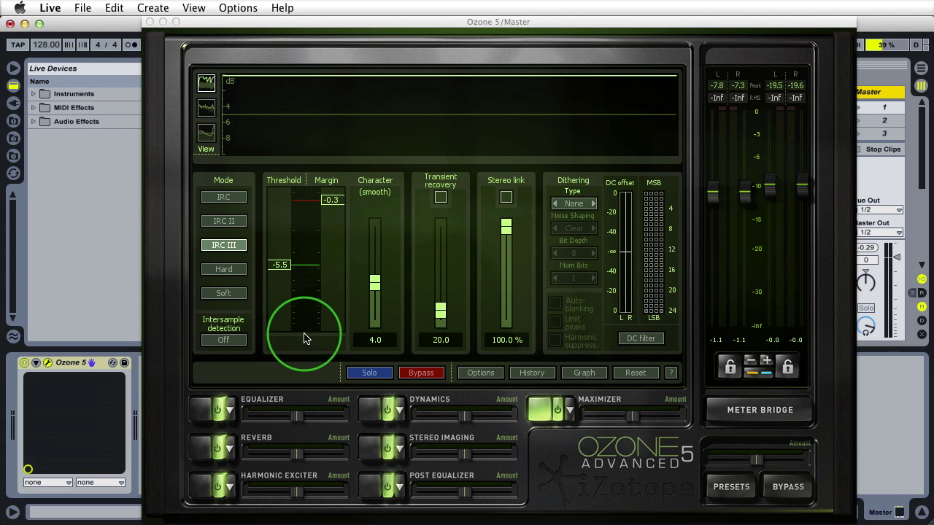
key("space")
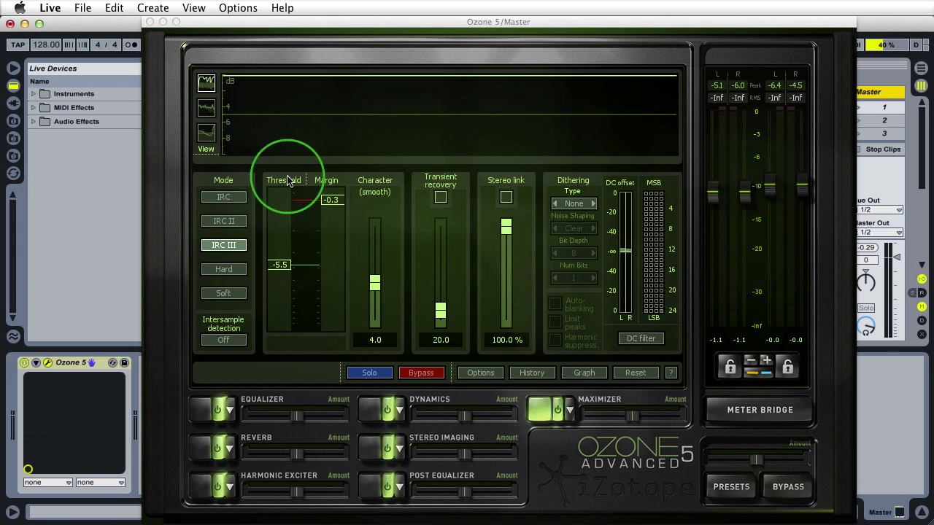
Open the Maximizer options, review the threshold meter choices and keep Histogram
right_click(305, 284)
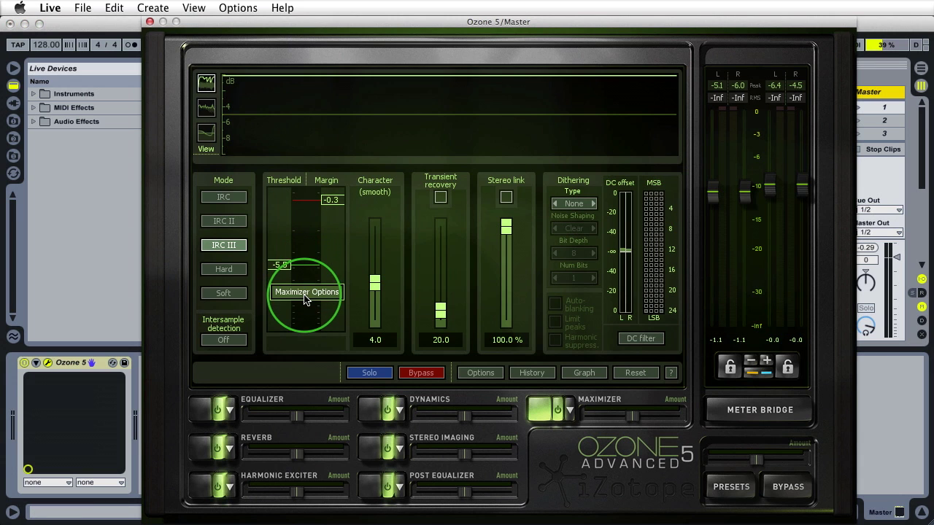
left_click(306, 294)
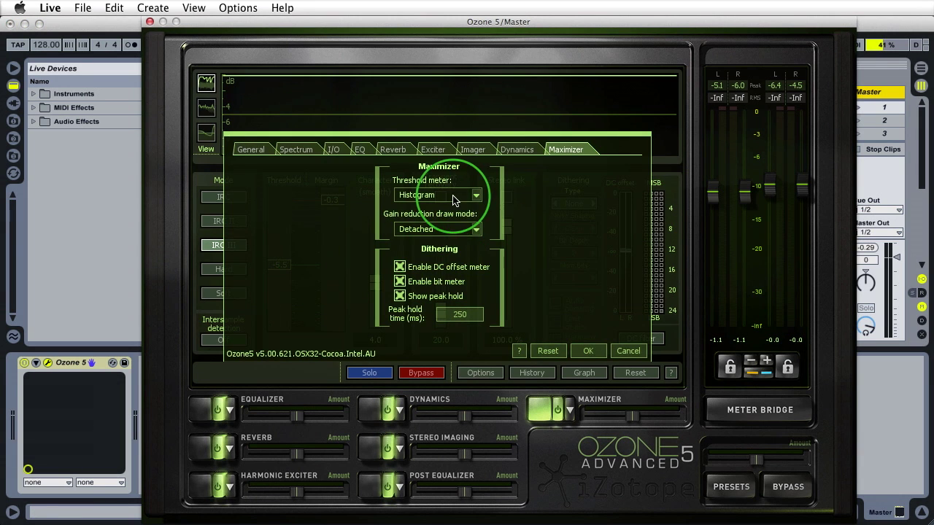
left_click(453, 197)
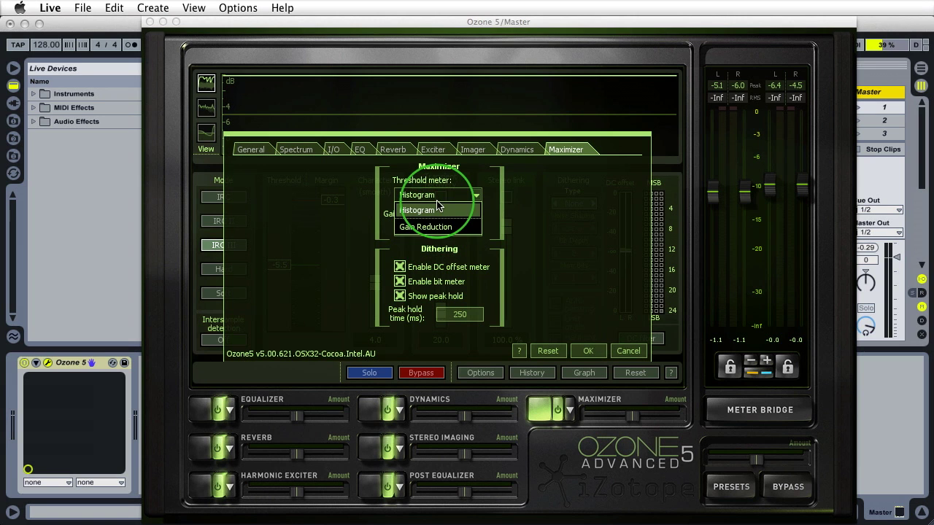
left_click(548, 221)
left_click(588, 352)
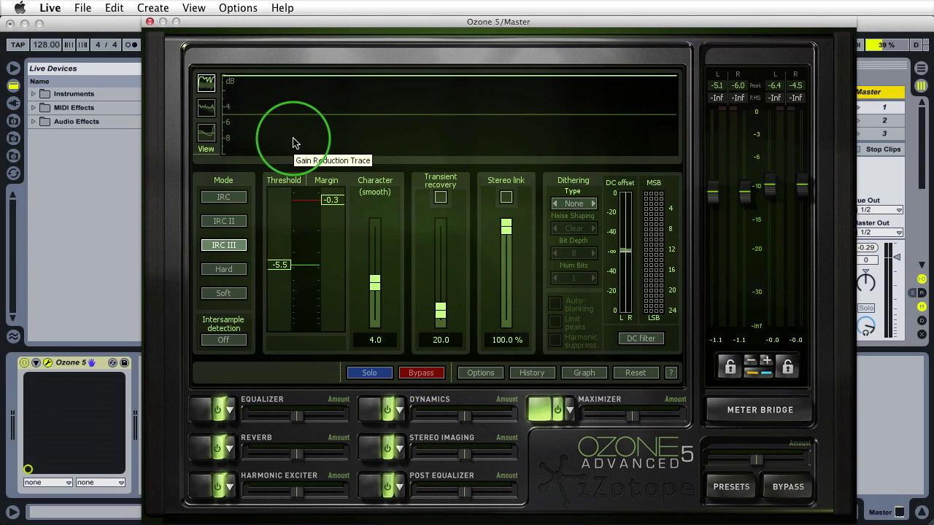
View the Maximizer's spectrum and dither shape plot, and return the display to the gain reduction trace
left_click(207, 109)
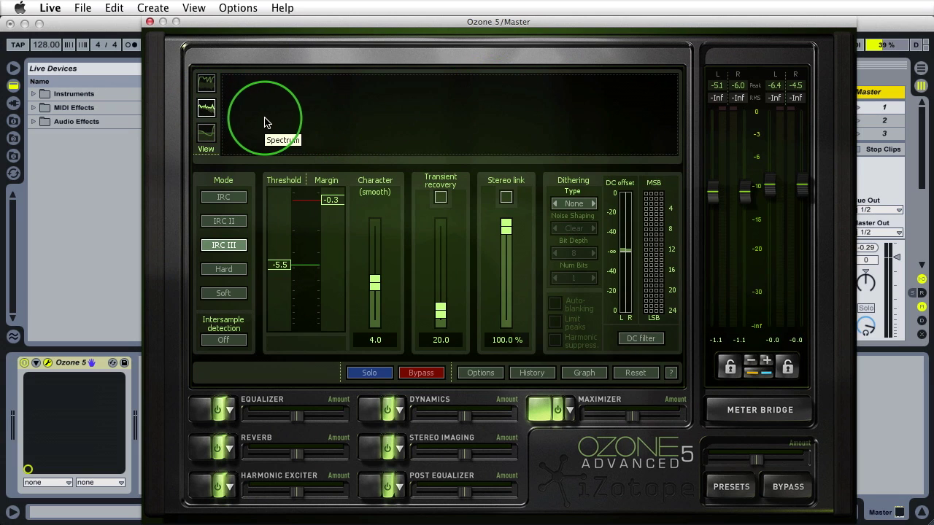
left_click(206, 136)
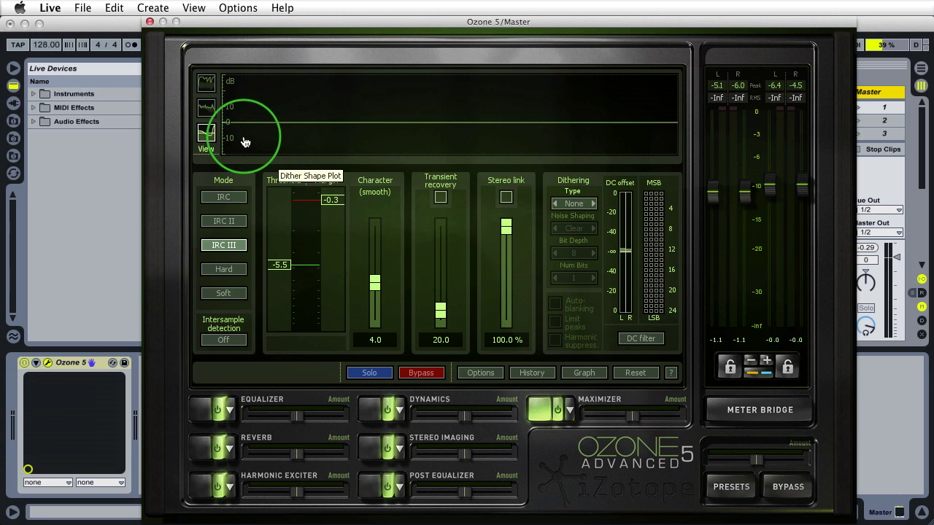
left_click(210, 85)
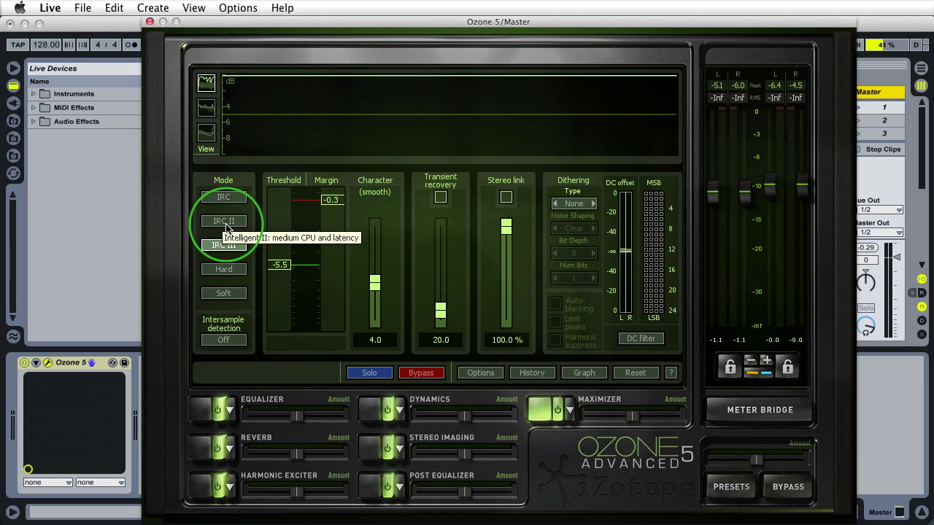
Try the IRC, IRC III, Hard and Soft limiting modes in the Maximizer
left_click(223, 197)
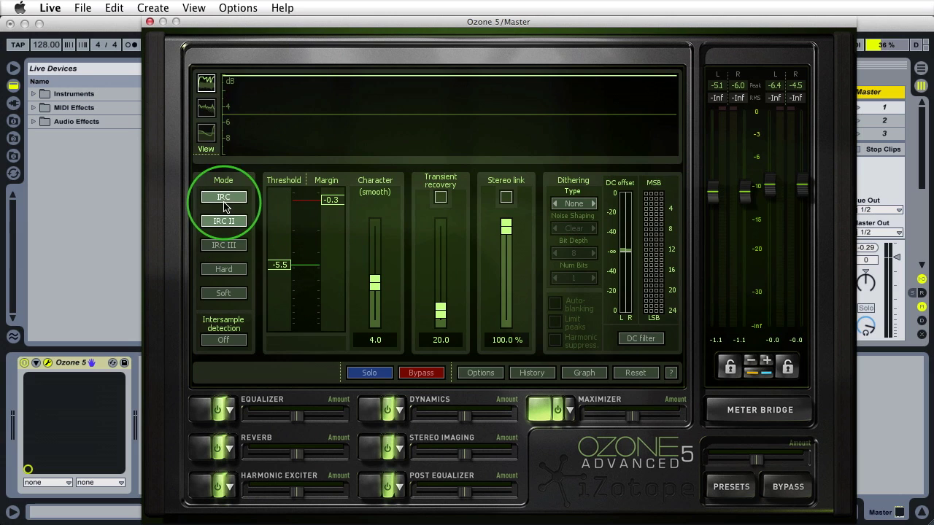
left_click(227, 245)
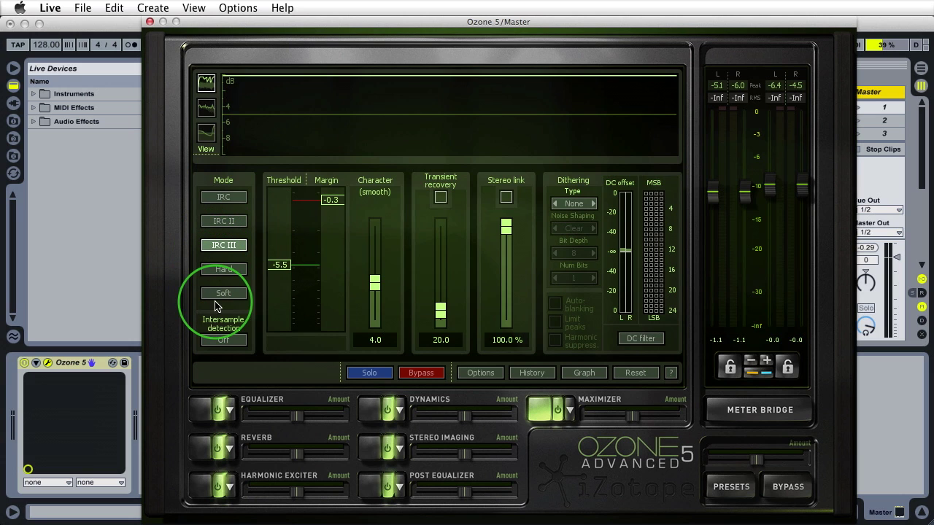
left_click(221, 269)
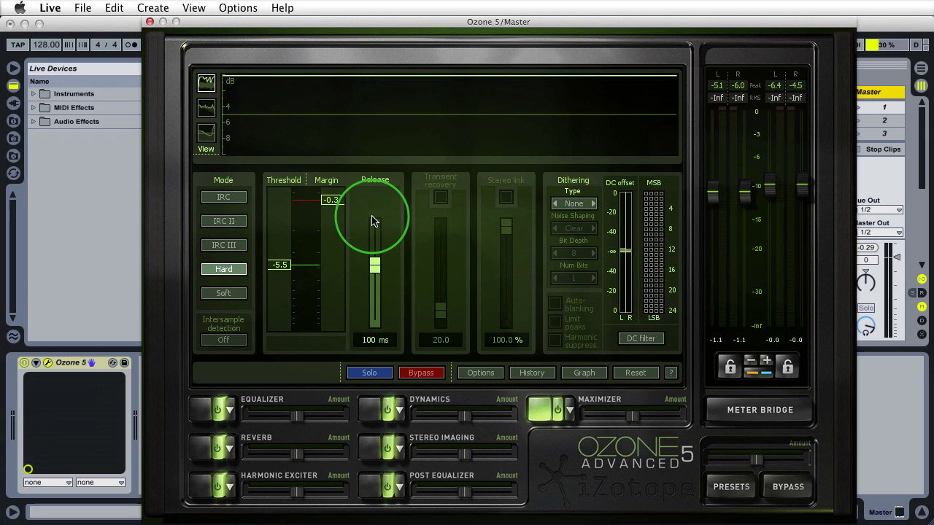
left_click(229, 292)
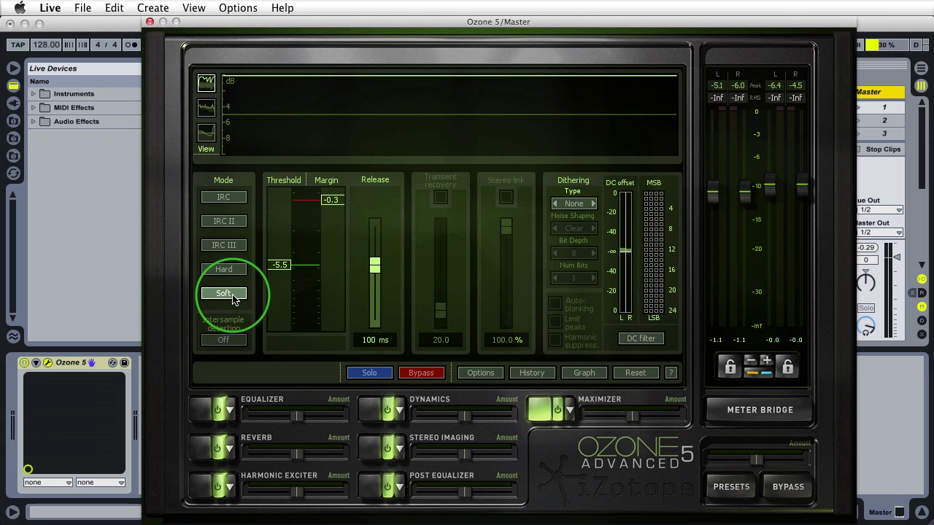
left_click(228, 269)
left_click(222, 292)
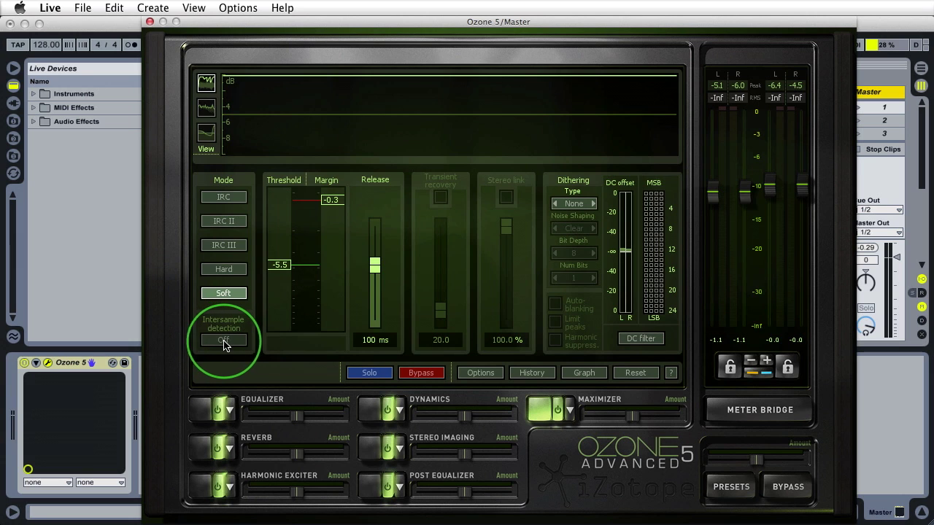
Set the Maximizer mode to IRC III and turn on intersample detection
left_click(213, 245)
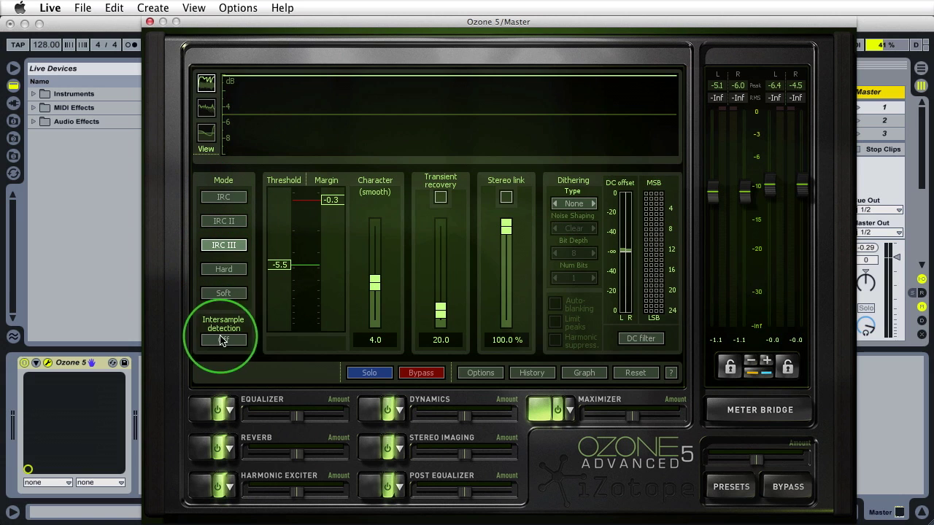
left_click(224, 293)
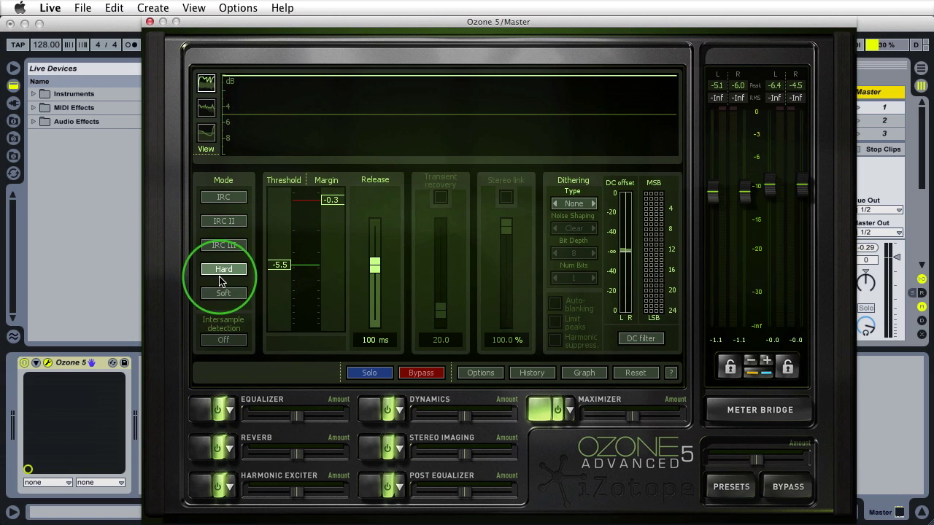
left_click(222, 245)
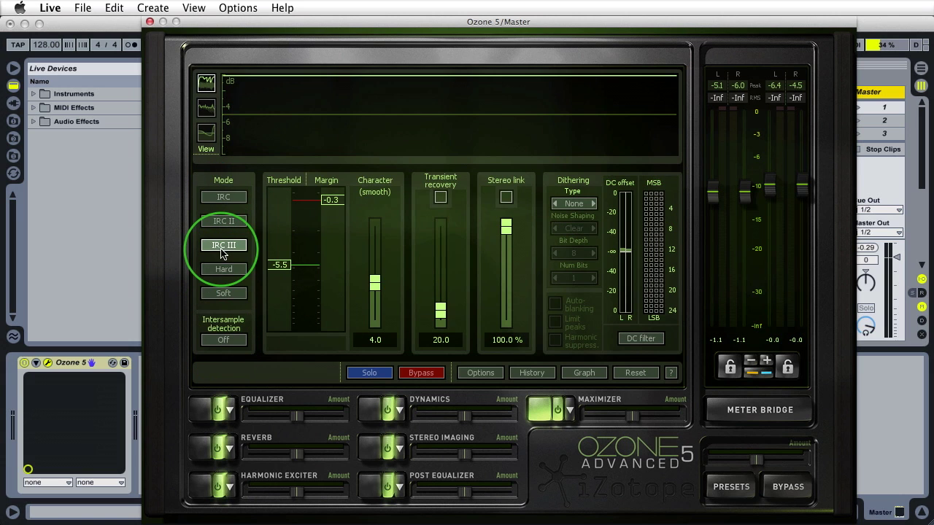
left_click(205, 341)
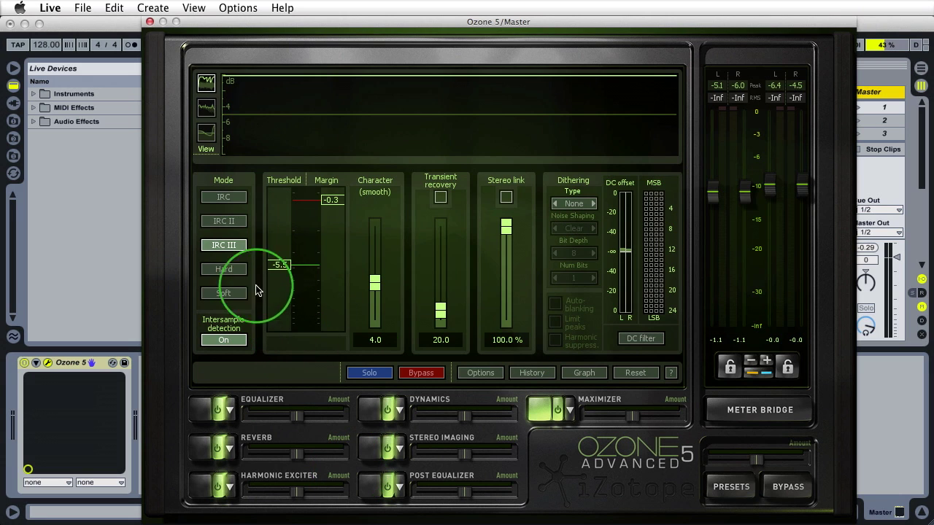
left_click(211, 200)
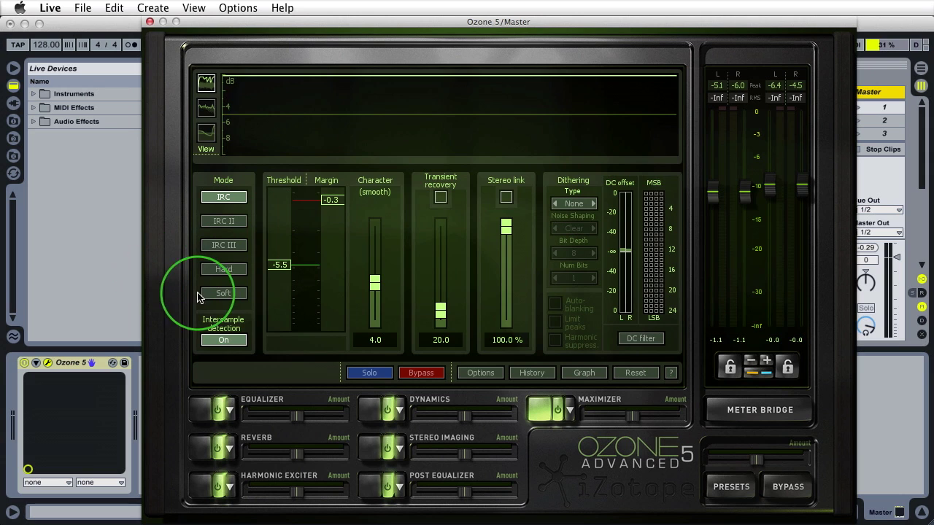
left_click(210, 246)
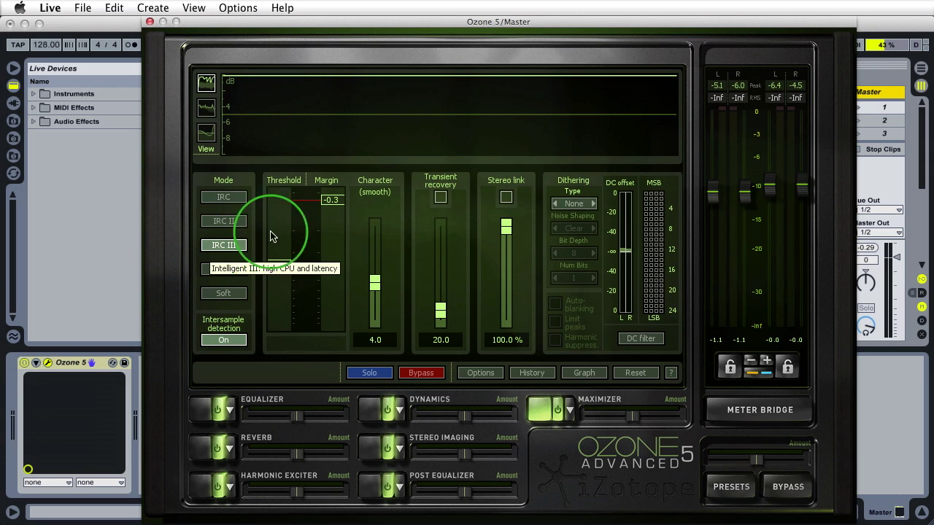
left_click(211, 342)
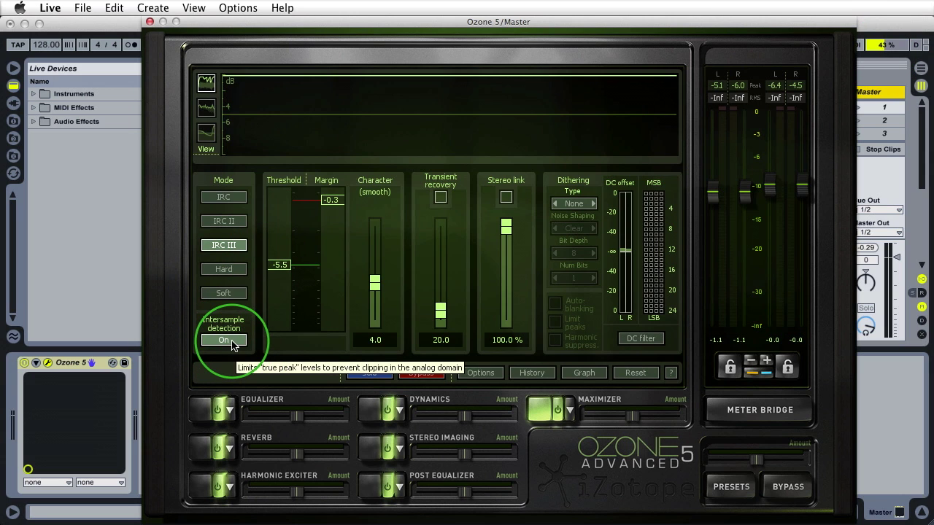
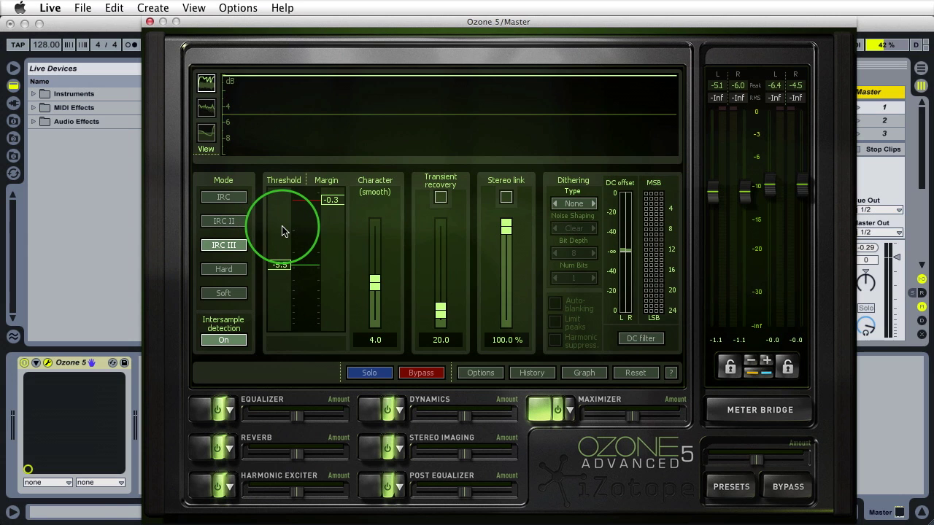
Audition the Maximizer threshold at -1.5 and -14.2 during playback, and set it back to -5.5
left_click_drag(281, 264, 281, 228)
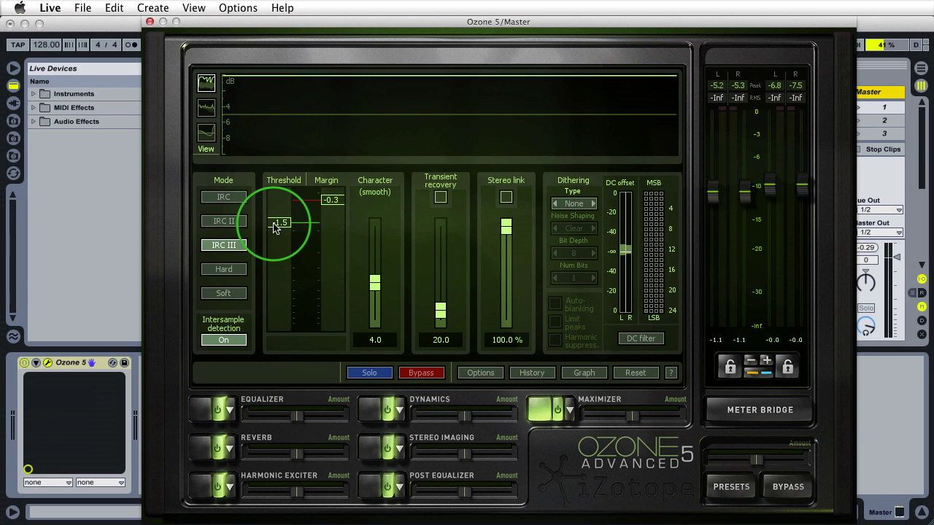
key("space")
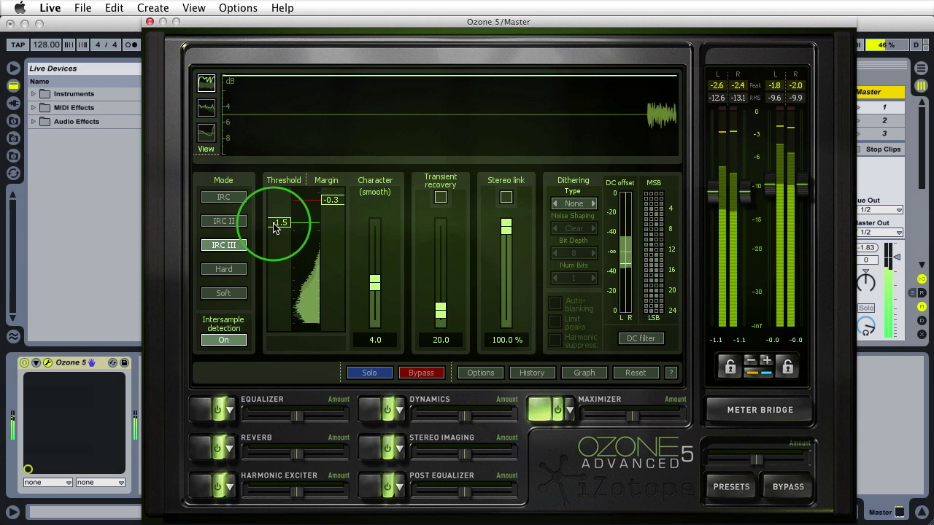
left_click_drag(276, 227, 279, 307)
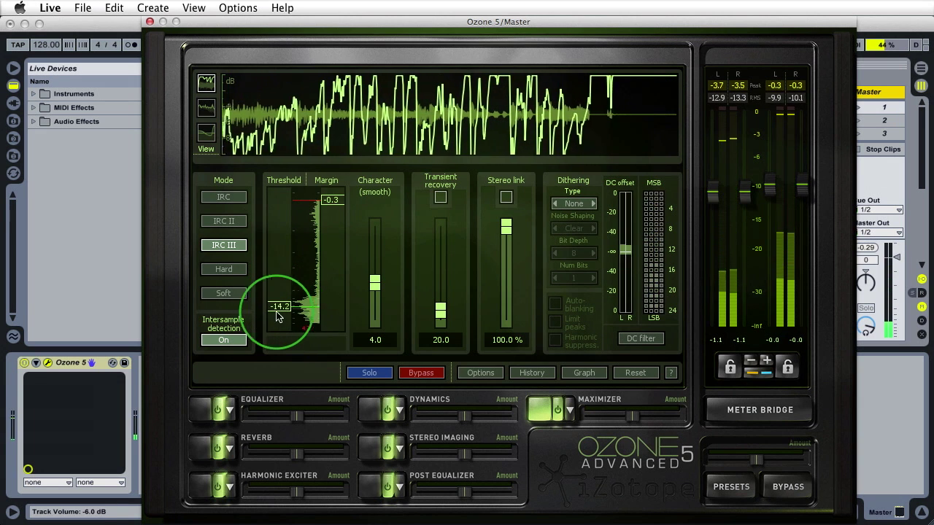
key("space")
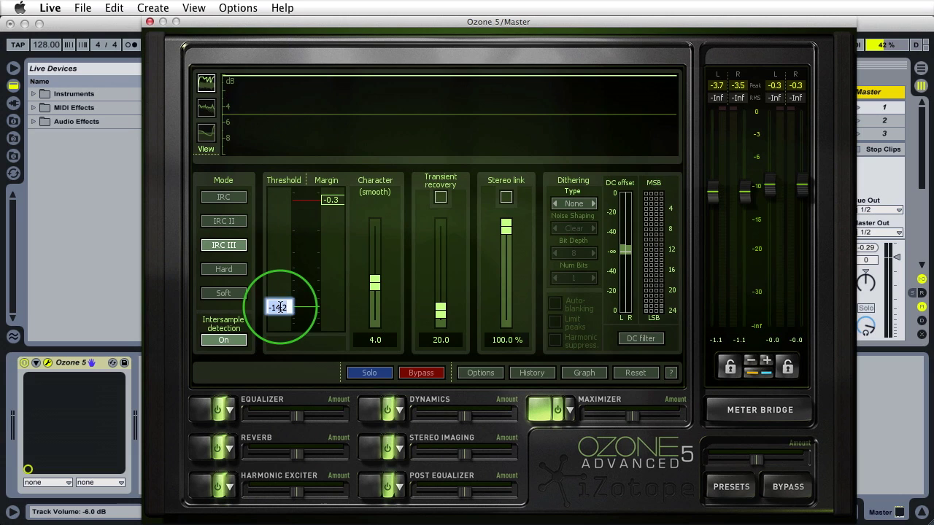
type("5.")
key("Return")
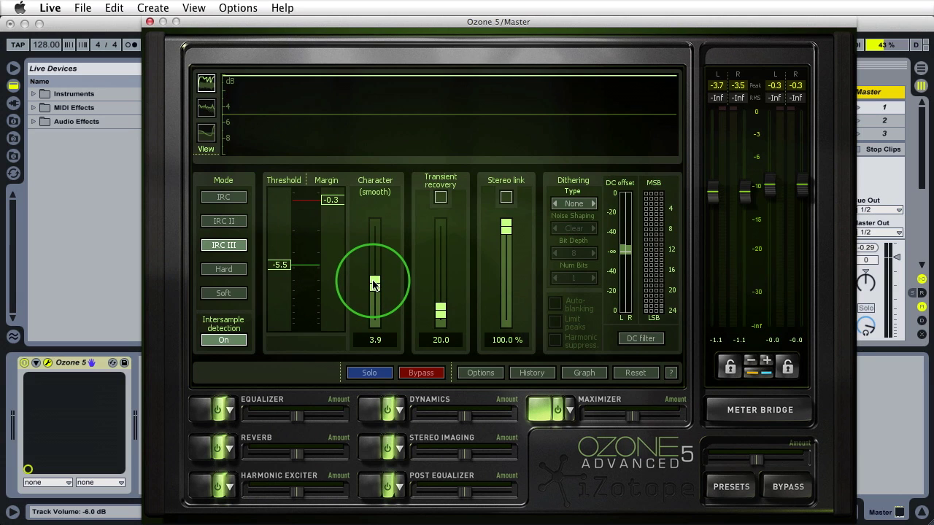
Raise the Maximizer's Character to 10.0 (very slow) and set it back to 4.0 (smooth)
left_click_drag(373, 284, 369, 224)
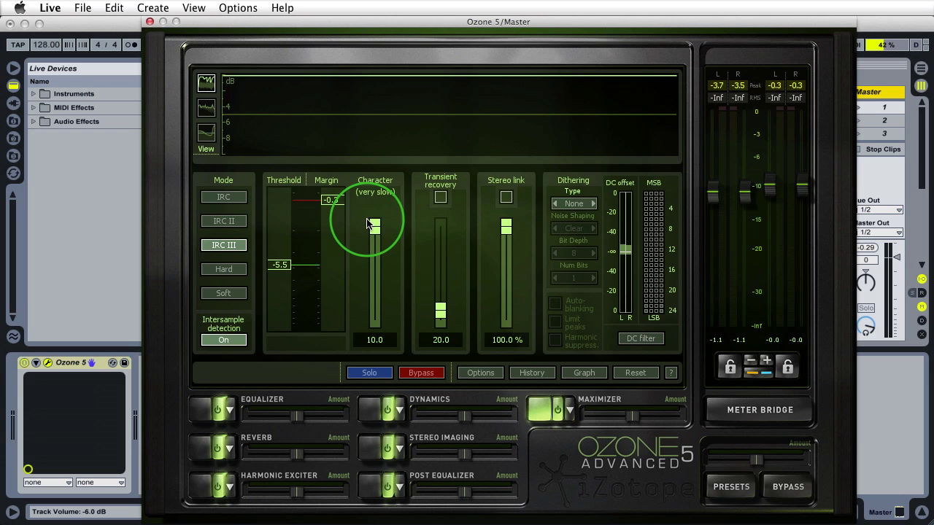
left_click_drag(366, 226, 370, 346)
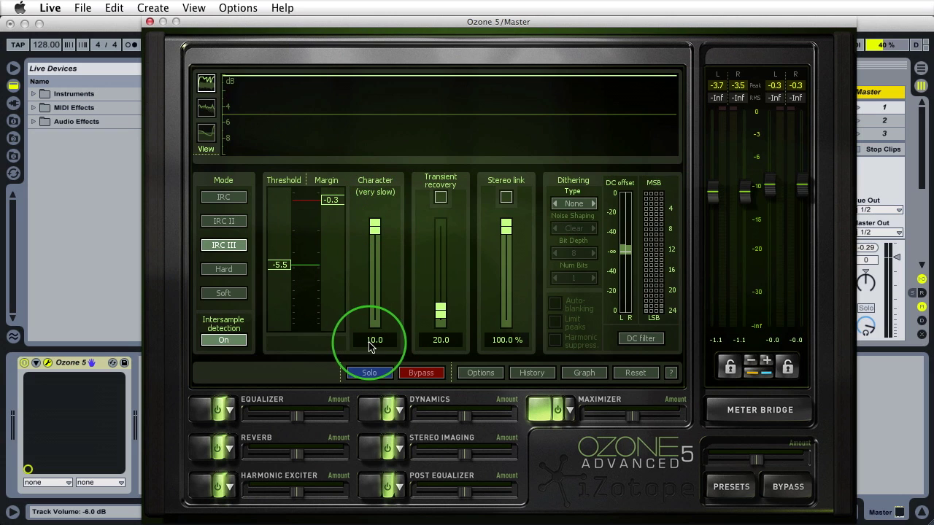
type("4")
key("Return")
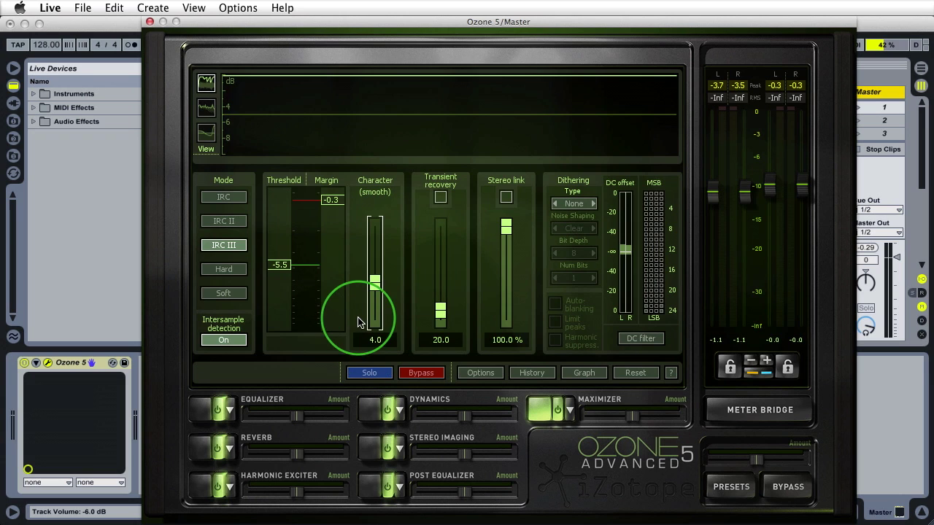
left_click_drag(375, 306, 348, 289)
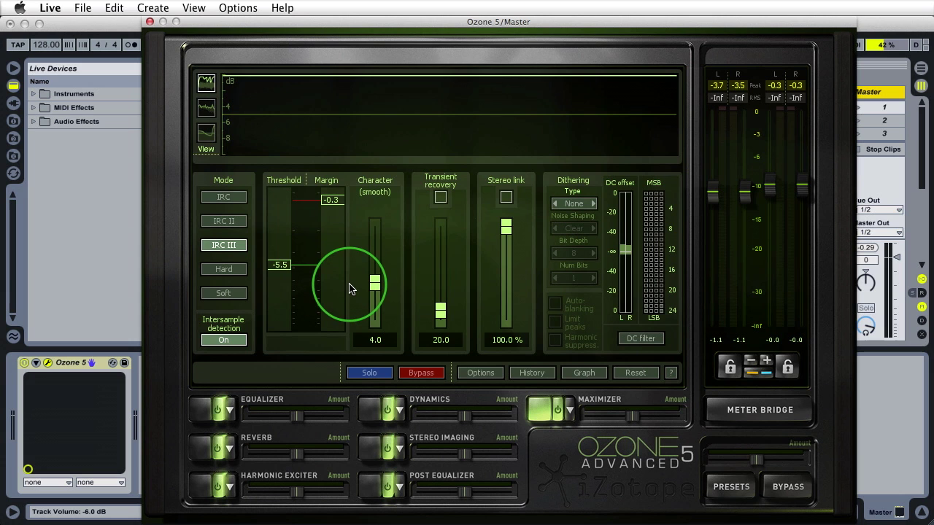
Lower the Maximizer's Character to 0.0 (clipping), playing the track before and after to compare the sound
key("space")
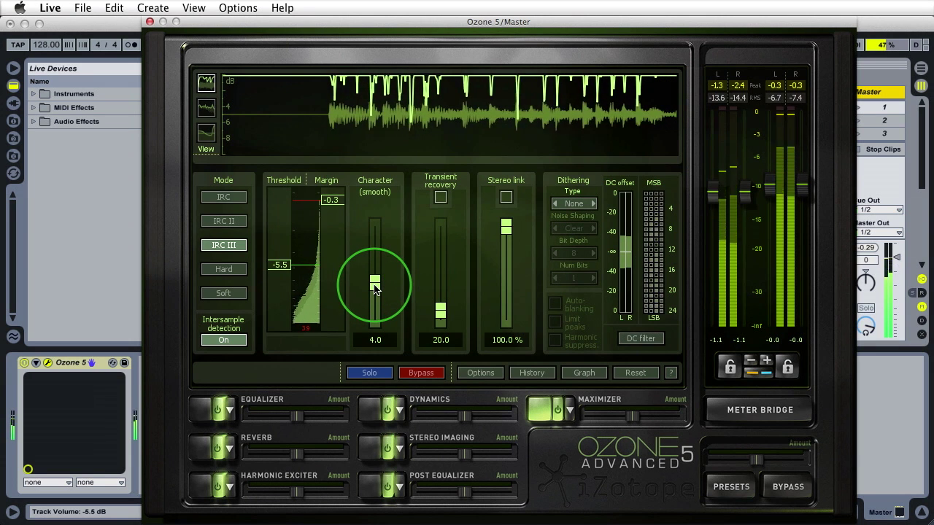
left_click_drag(375, 289, 353, 323)
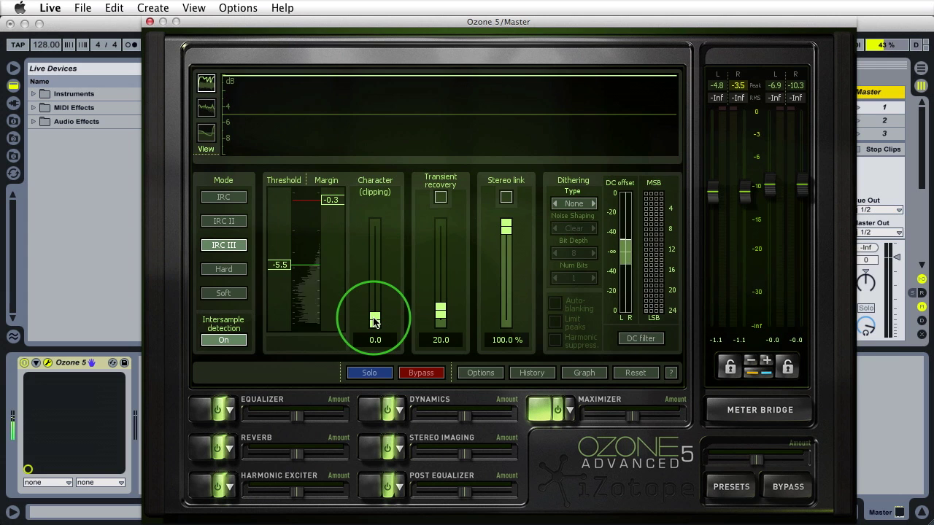
key("space")
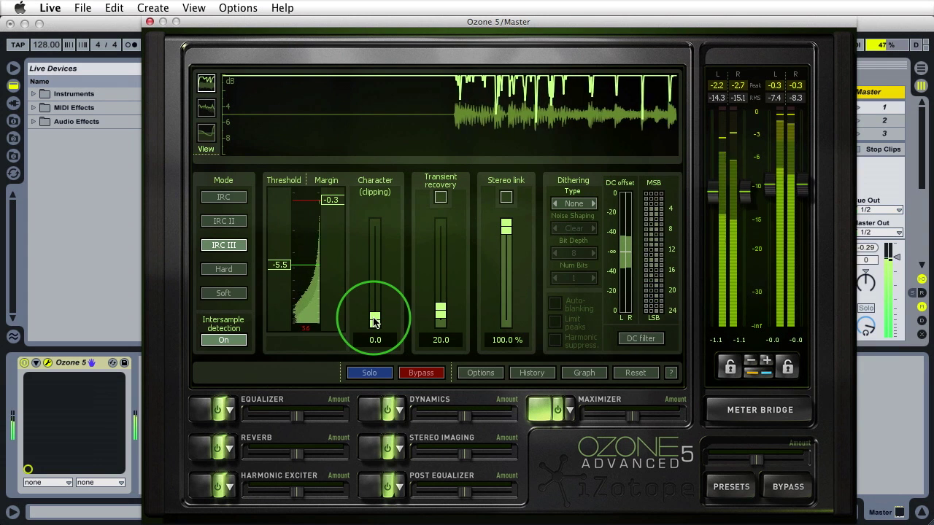
Raise the Maximizer's Character to 10.0 (very slow) while the track plays, and stop playback
left_click_drag(374, 321, 387, 199)
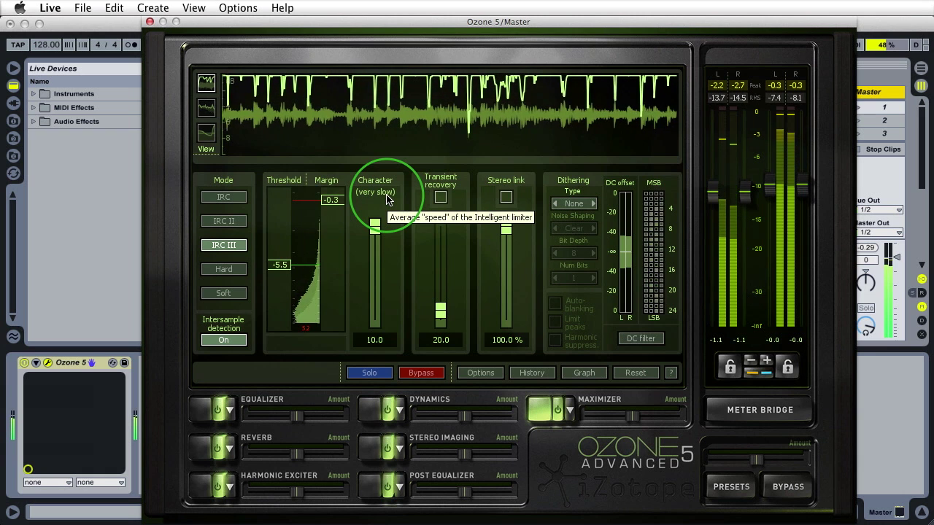
key("space")
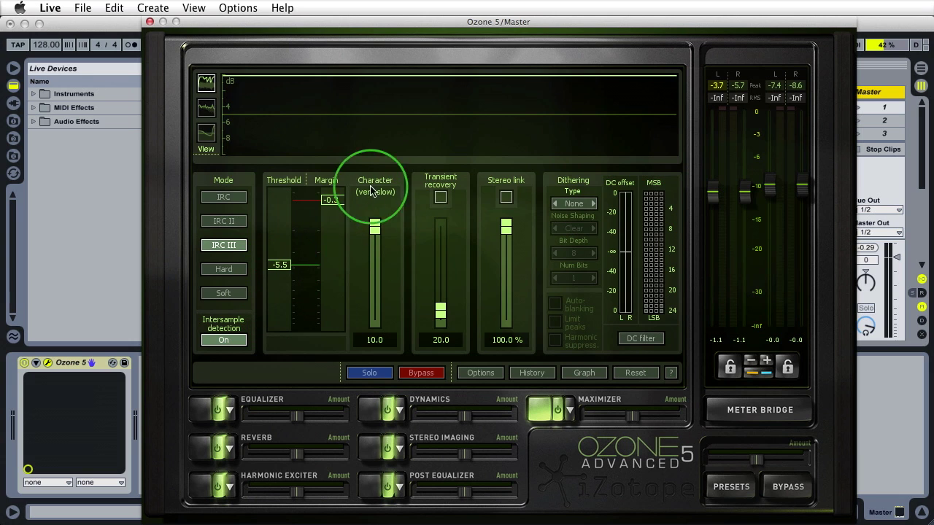
Lower the Threshold to -13.1 and audition the track with Character at 10.0 and at 0.0 (clipping)
left_click_drag(277, 267, 279, 305)
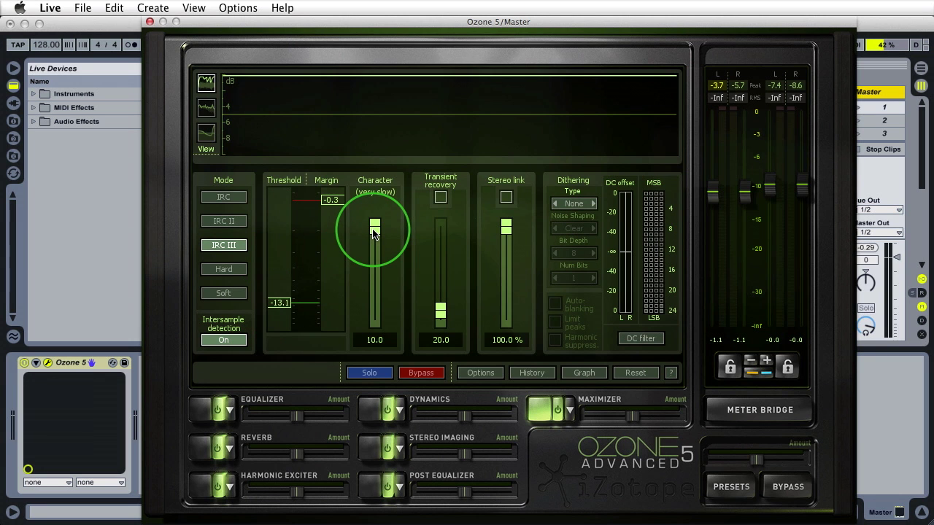
key("space")
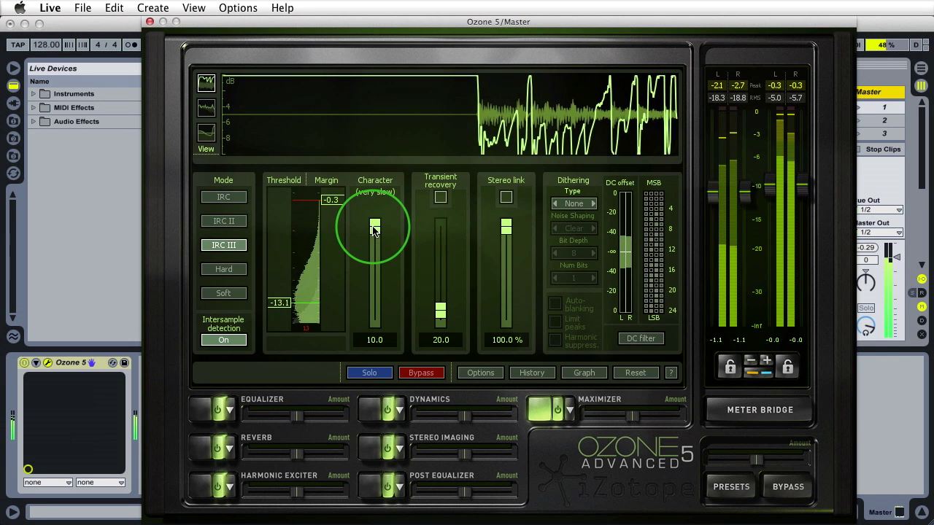
left_click_drag(375, 228, 375, 391)
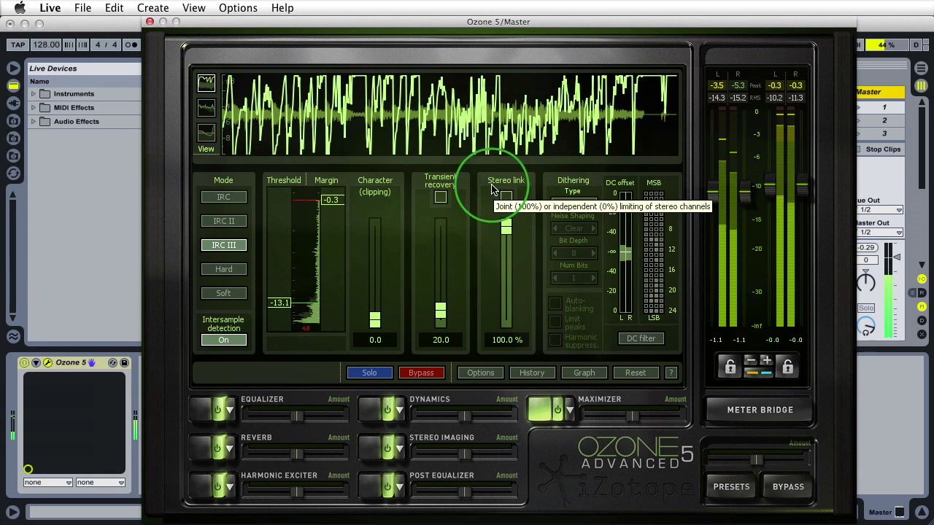
key("space")
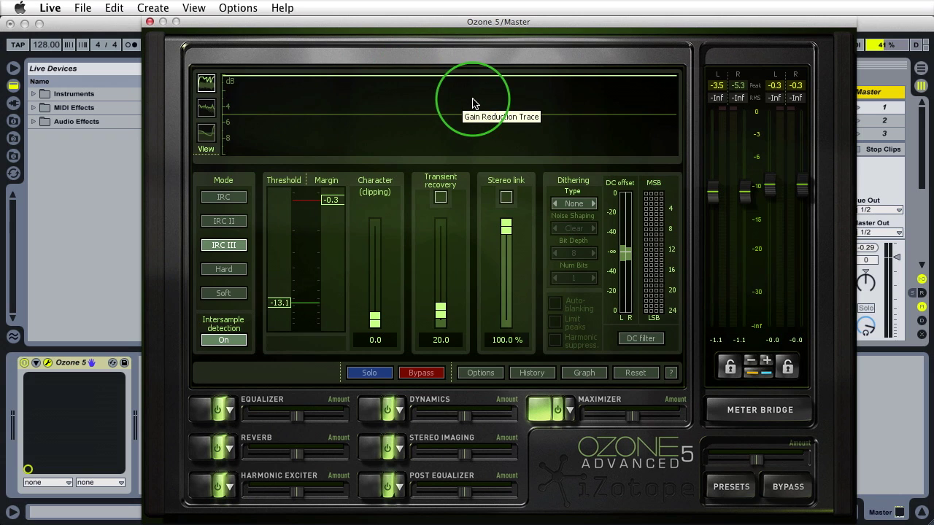
Set the Maximizer's Character to 4.0 (smooth) and the Threshold to -5.5
left_click_drag(375, 321, 375, 212)
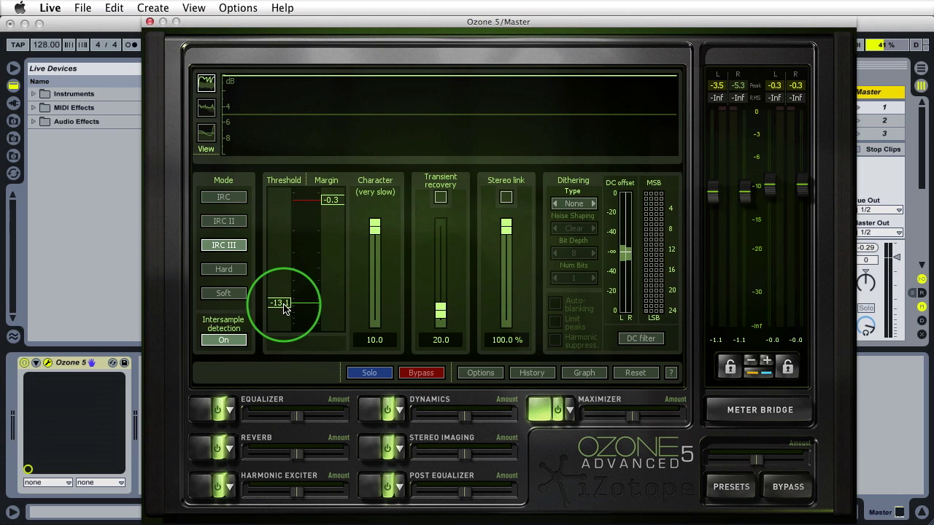
left_click(371, 340)
type("4")
key("Return")
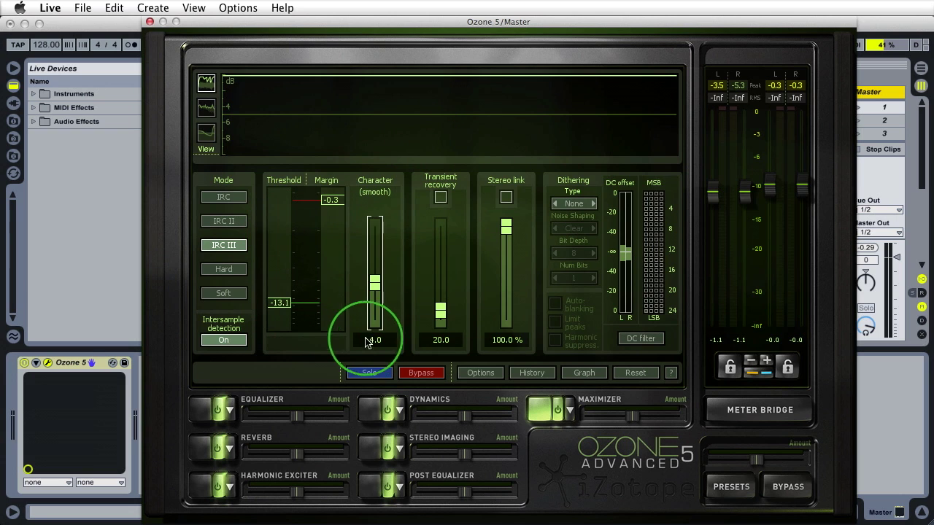
left_click(281, 303)
type("-5.")
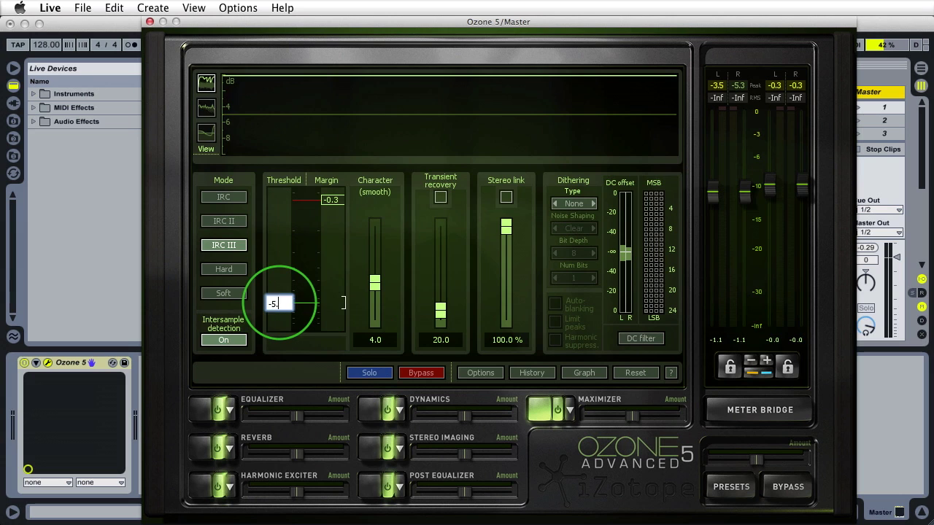
type("5")
key("Return")
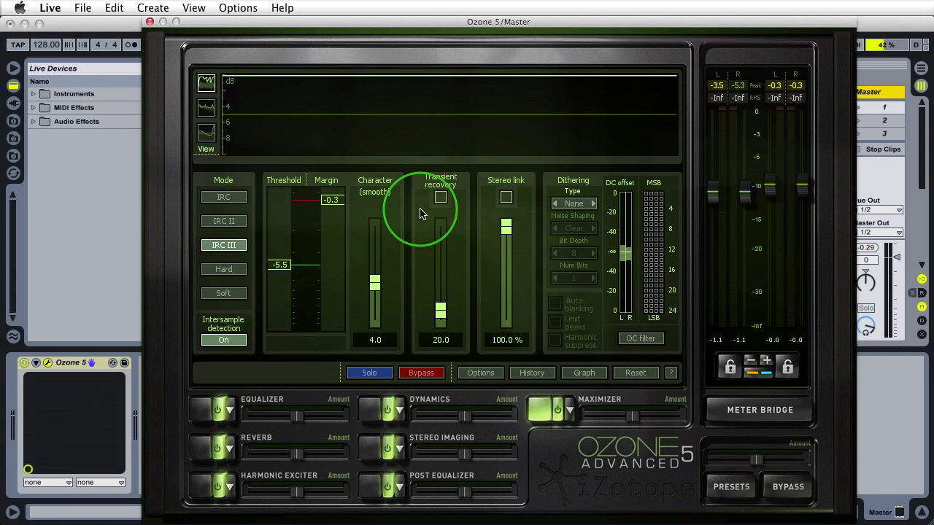
Turn on Transient recovery and set its amount to 60.0, comparing the playing track with the option off and on
left_click(440, 197)
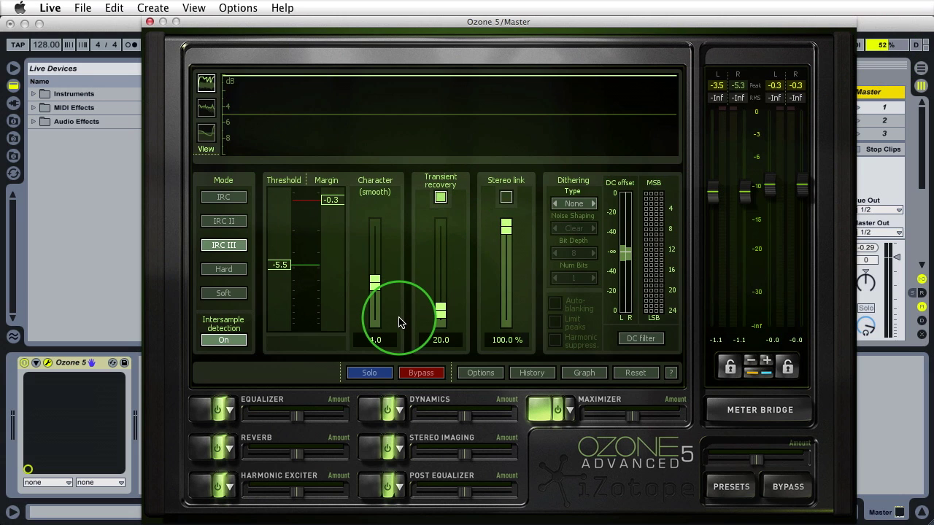
mouse_move(441, 309)
left_mouse_down()
mouse_move(443, 246)
mouse_move(440, 295)
left_mouse_up()
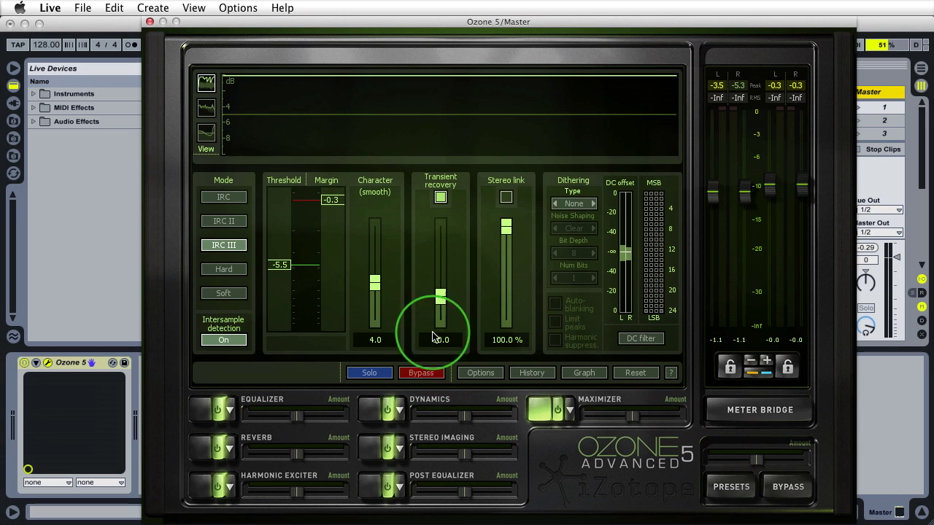
mouse_move(440, 295)
left_mouse_down()
mouse_move(440, 271)
mouse_move(440, 281)
left_mouse_up()
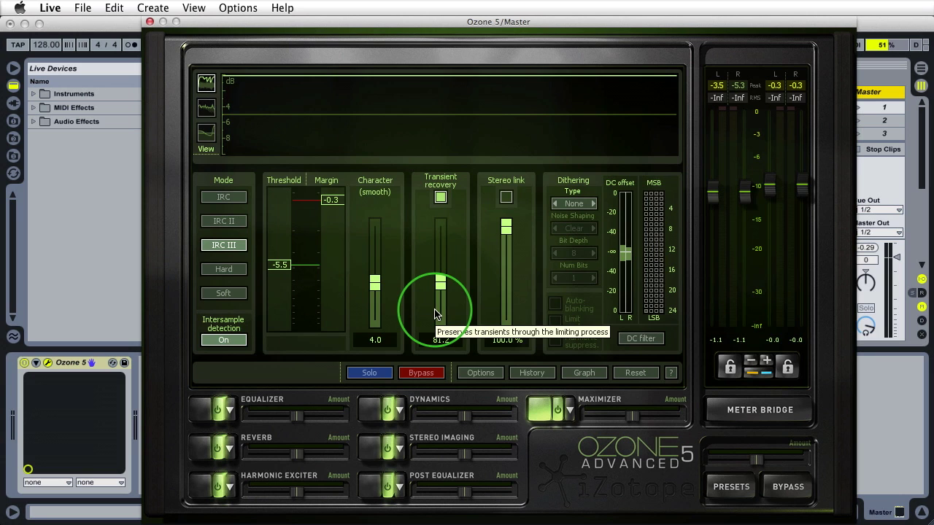
left_click(440, 198)
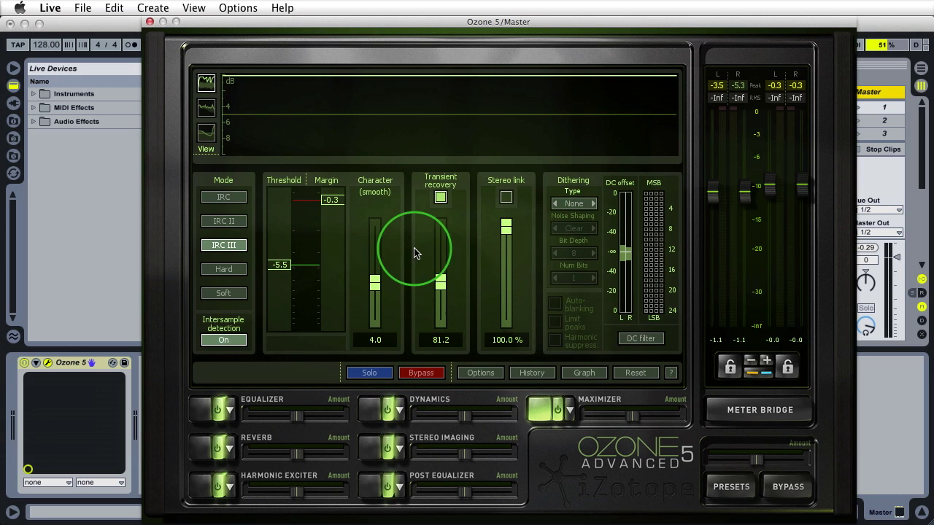
left_click(438, 340)
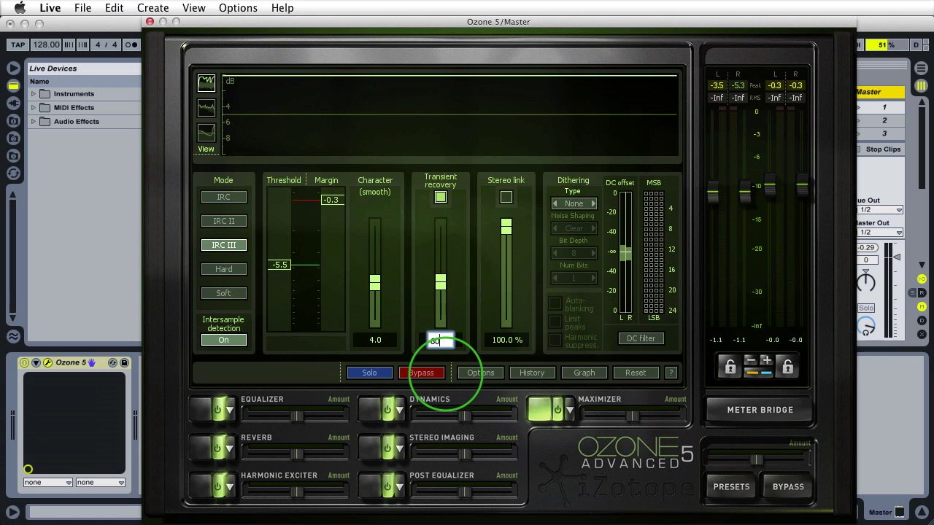
key("Return")
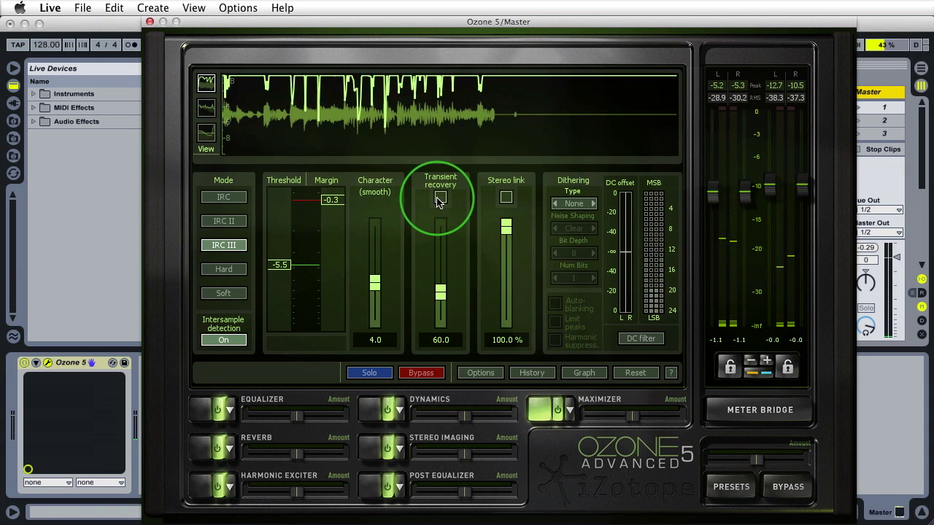
left_click(440, 199)
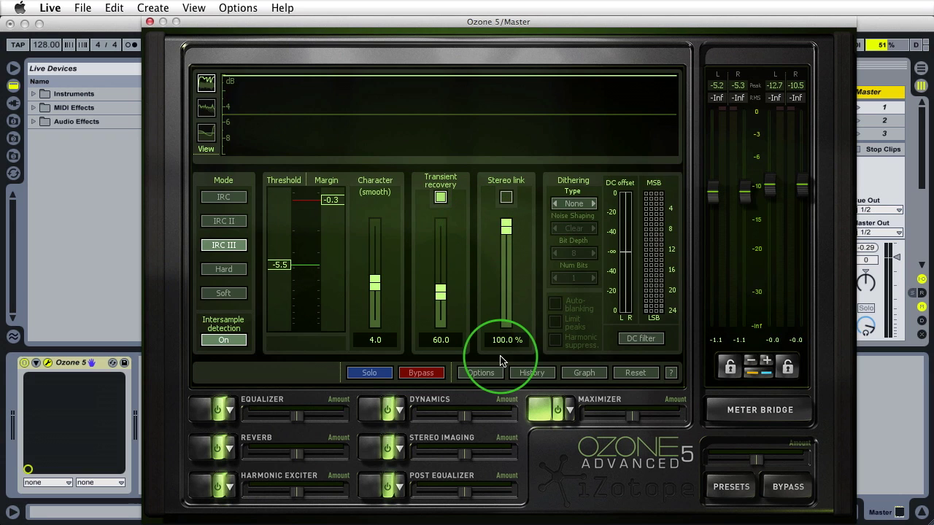
Turn on Stereo link and lower it to 50.8 %, and restore it to 100.0 % with the option off
left_click(505, 197)
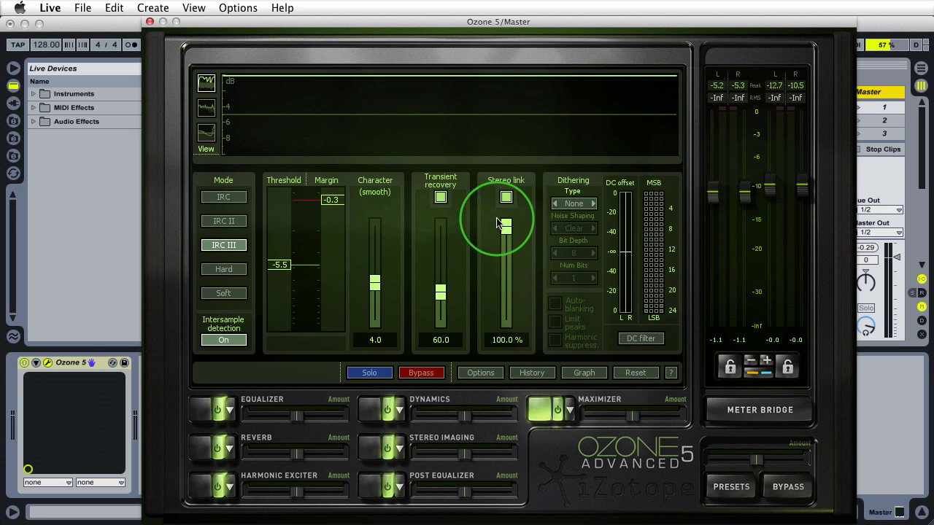
left_click(506, 198)
left_click(506, 197)
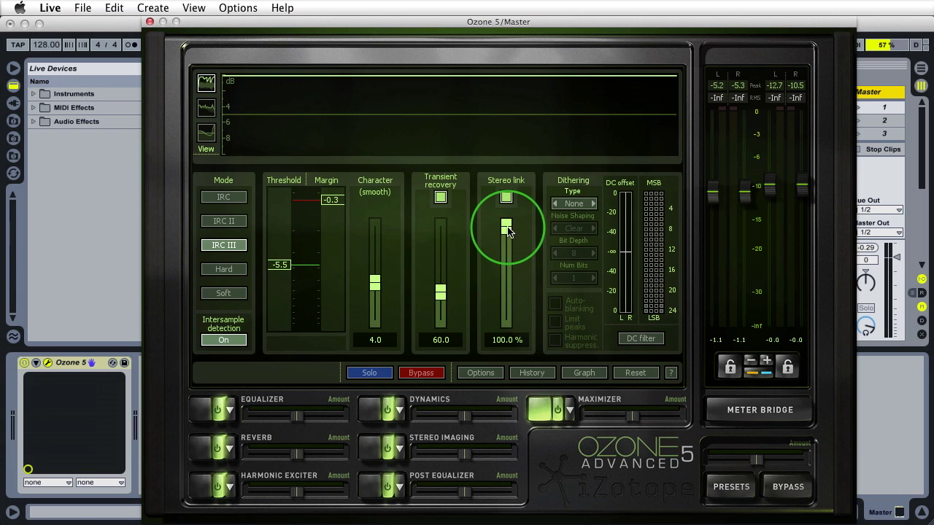
left_click_drag(505, 226, 505, 276)
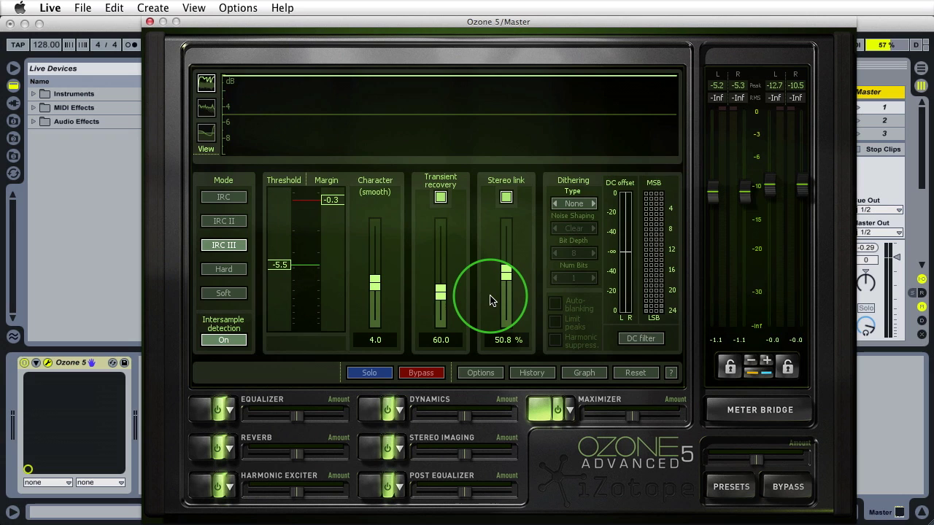
left_click(506, 197)
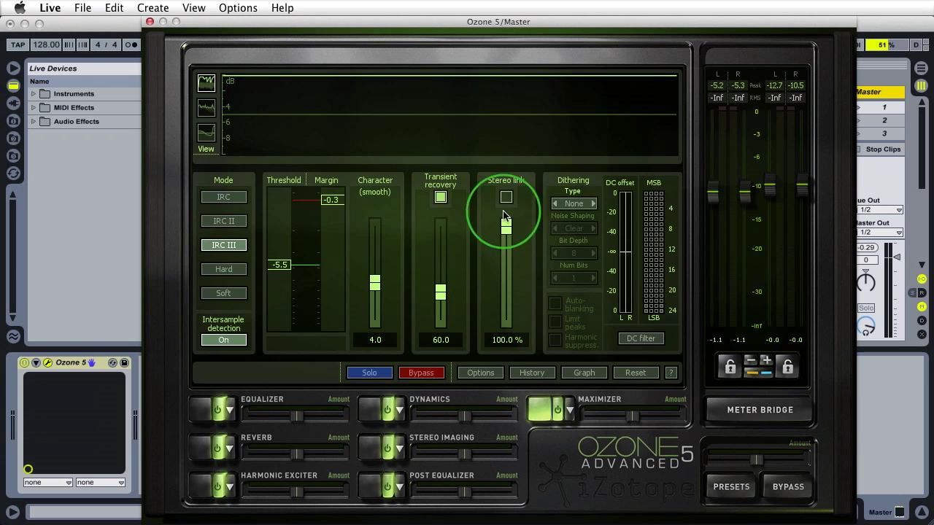
Toggle the Stereo link option, lower its amount to 29.7 %, and return it to 100.0 %
left_click_drag(507, 223, 504, 202)
left_click(503, 198)
left_click(506, 197)
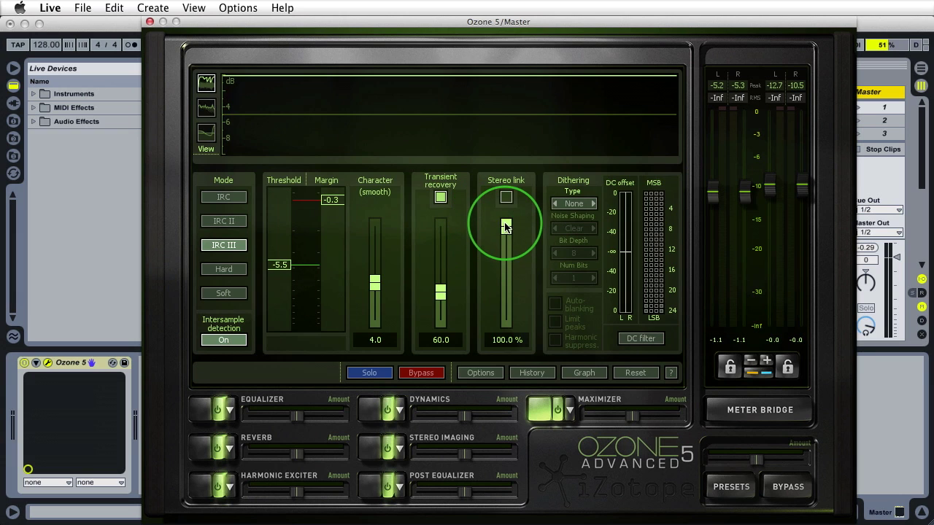
left_click_drag(502, 225, 505, 294)
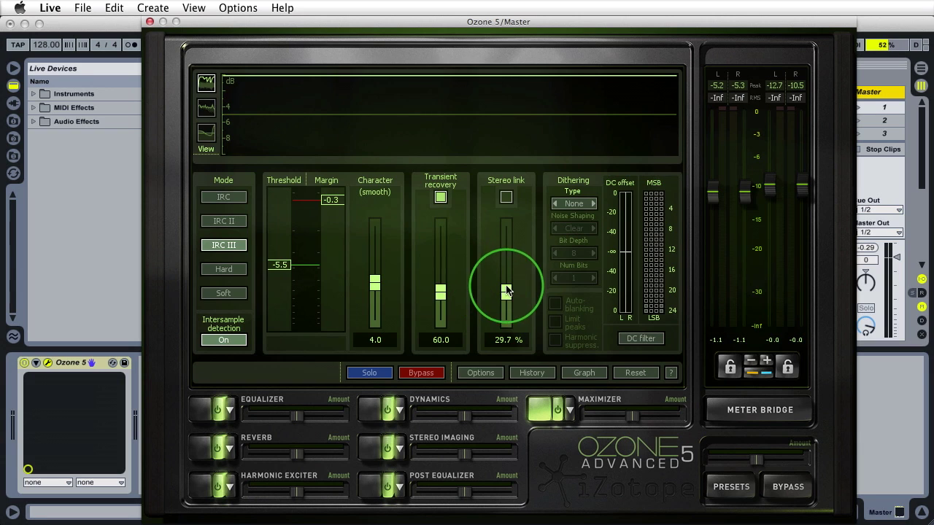
left_click_drag(507, 294, 506, 173)
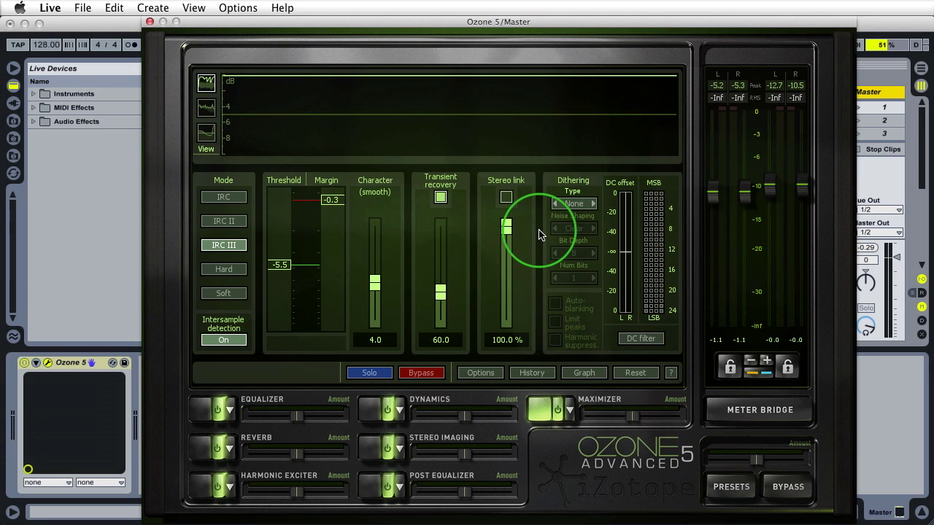
Cycle through the available dithering types and set the type to MBIT+
left_click(593, 205)
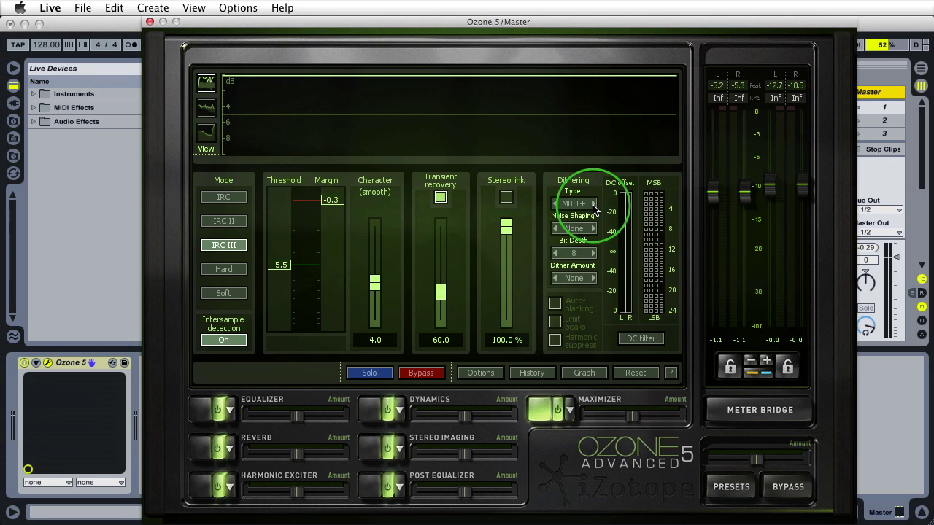
left_click(593, 205)
left_click(593, 205)
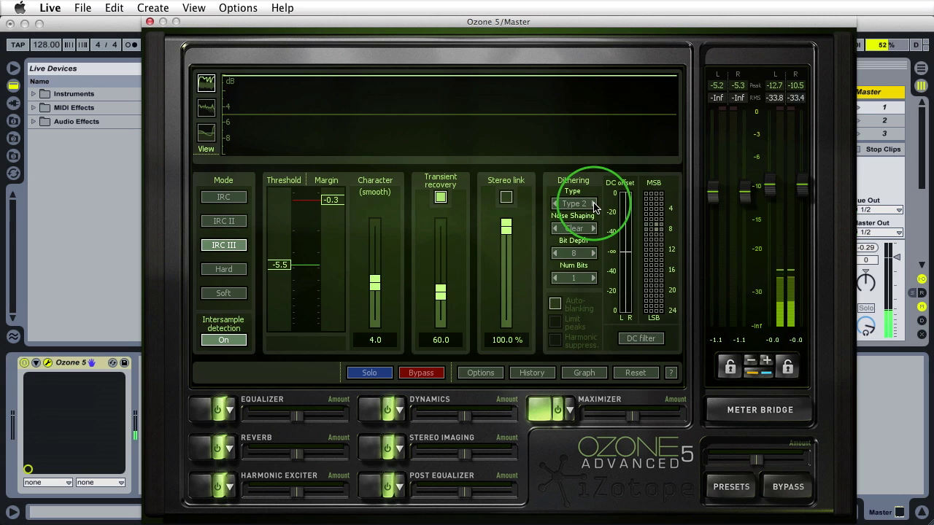
left_click(593, 205)
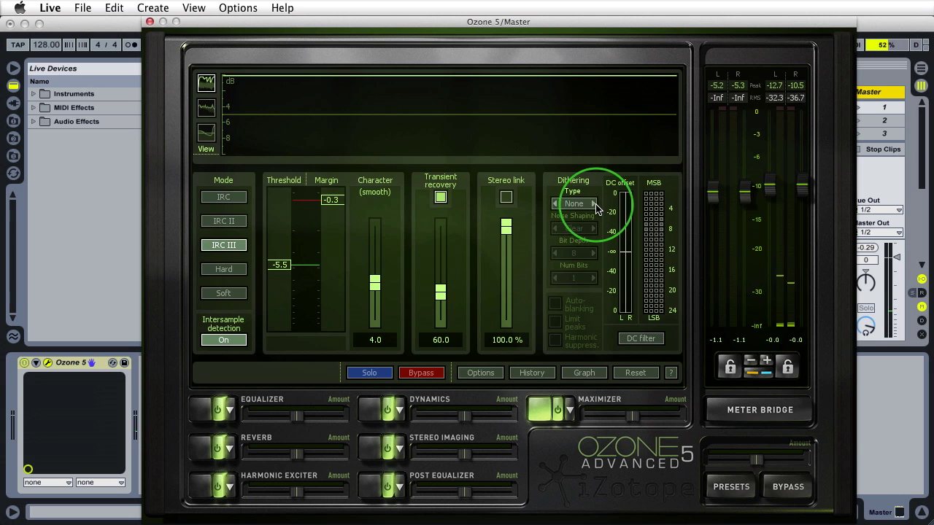
left_click(593, 205)
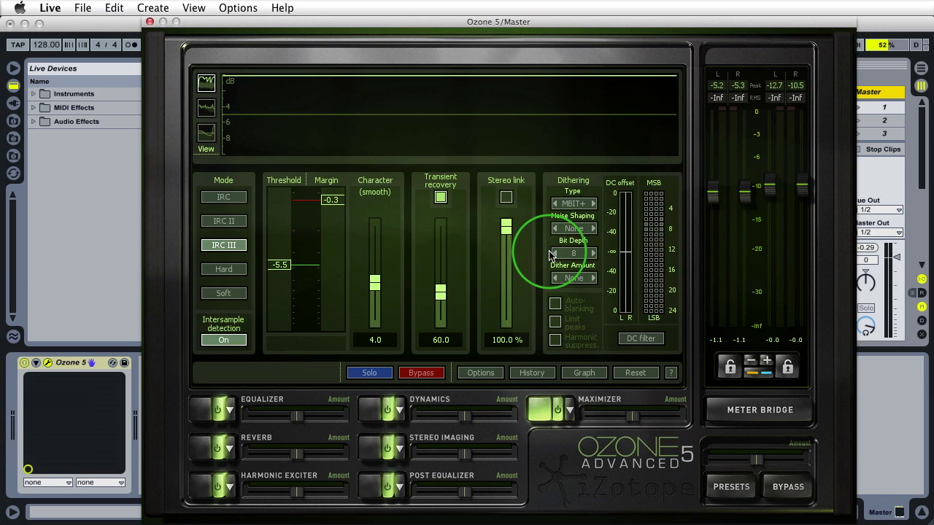
Lower both input gain faders to -17.6 and both output gain faders to -17.5
left_click_drag(744, 194, 744, 312)
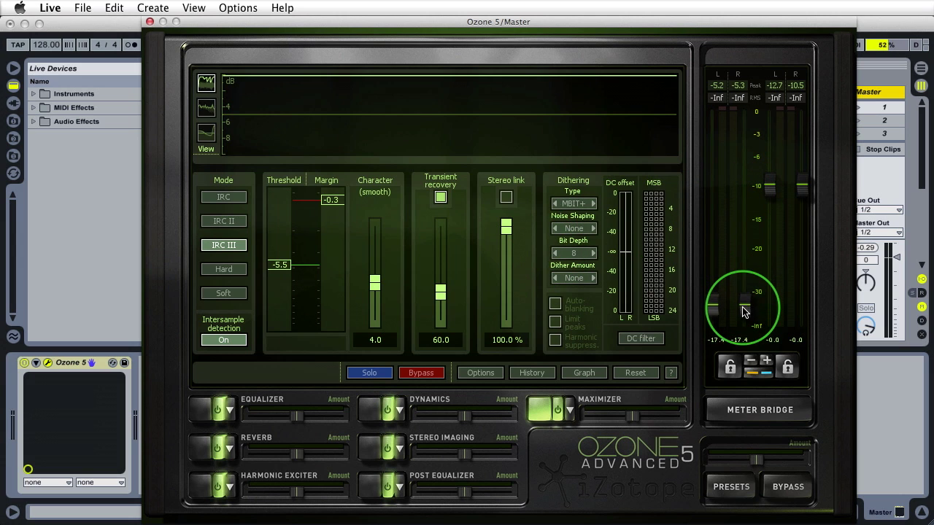
left_click_drag(768, 187, 770, 306)
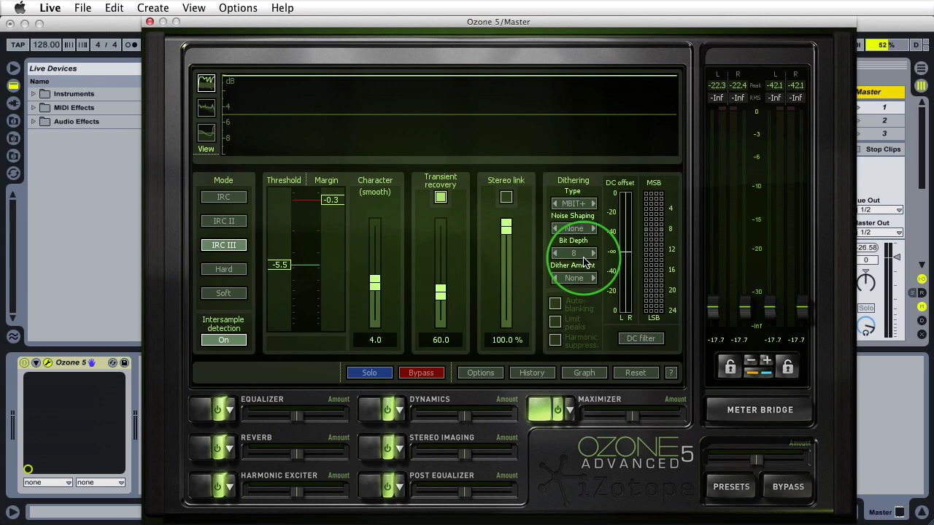
left_click_drag(711, 312, 711, 310)
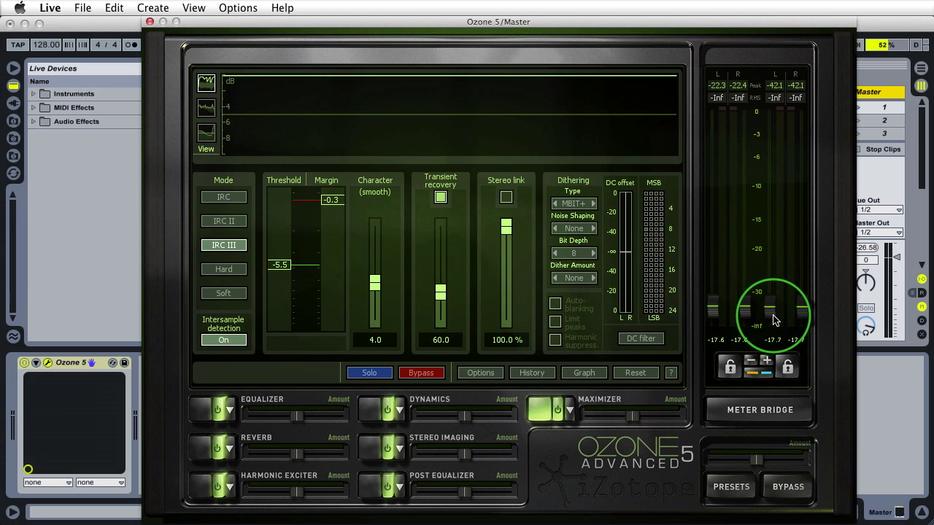
left_click_drag(775, 319, 776, 317)
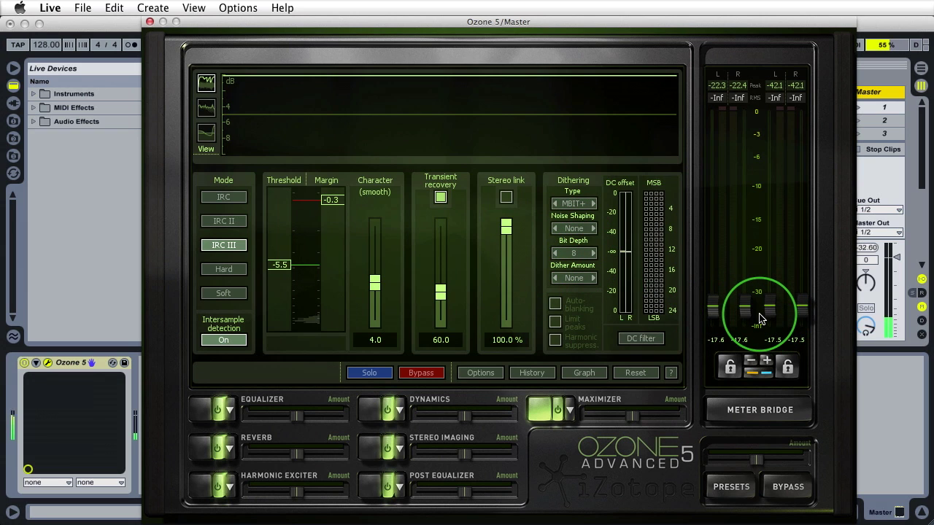
Audition the track at 8-bit depth without dither, set the Dither Amount to Low, and play it again
key("space")
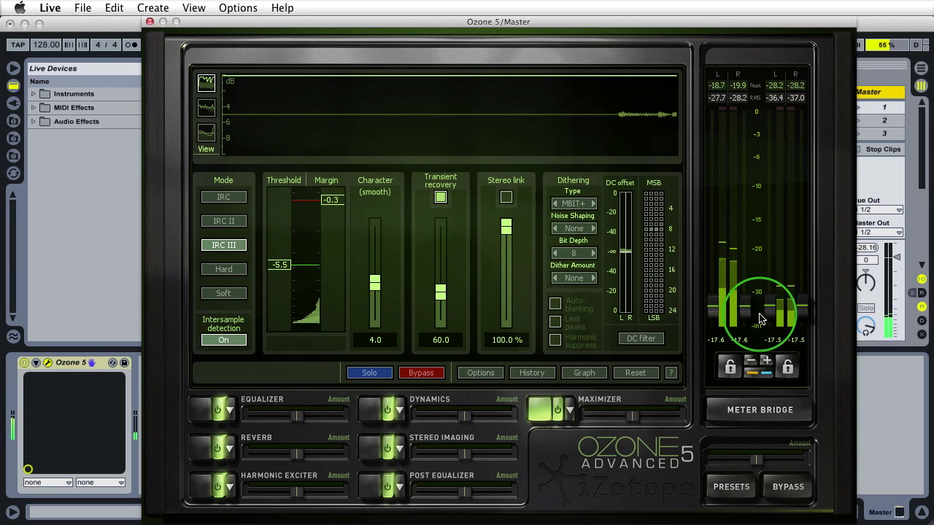
left_click(591, 278)
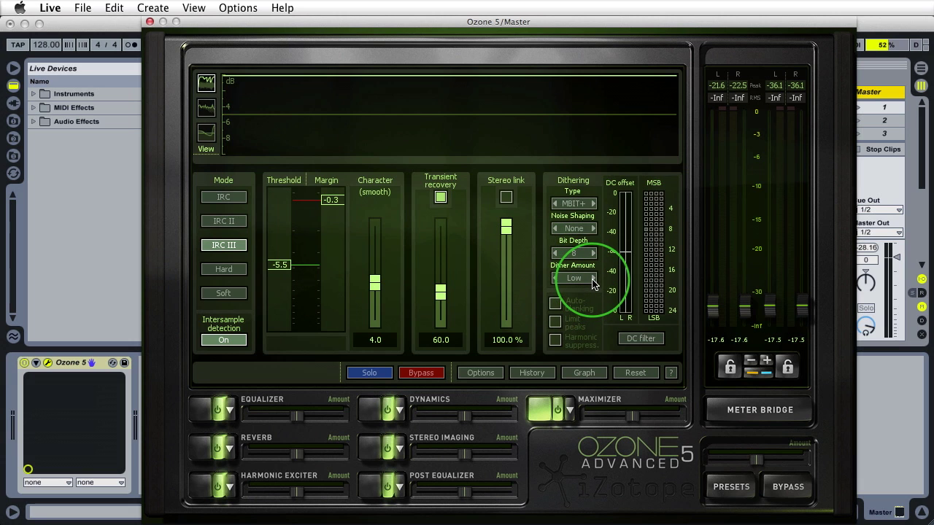
key("space")
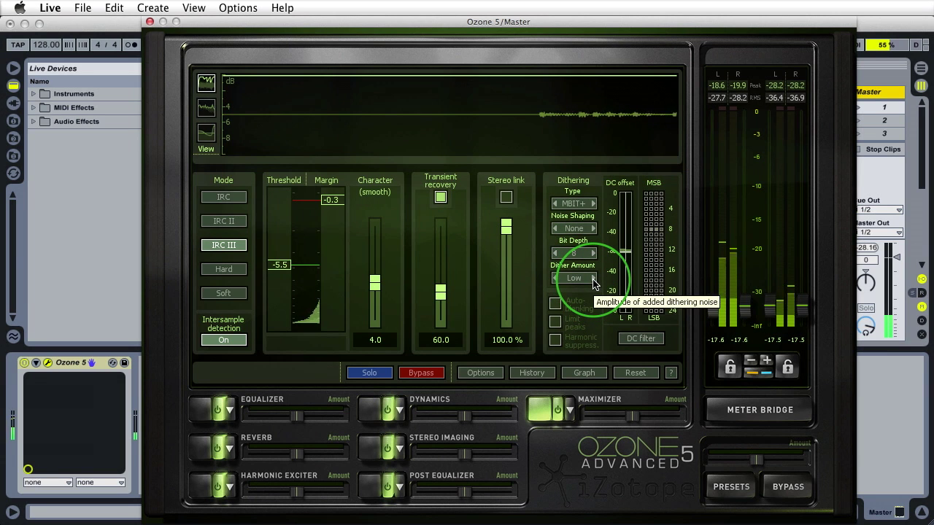
Audition the Dither Amount at Normal and High, and set it back to None
left_click(593, 281)
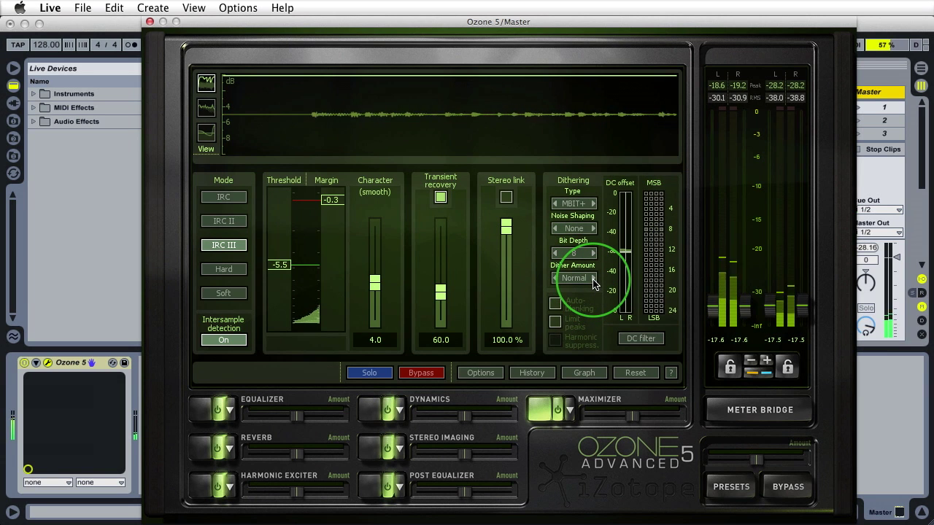
left_click(593, 281)
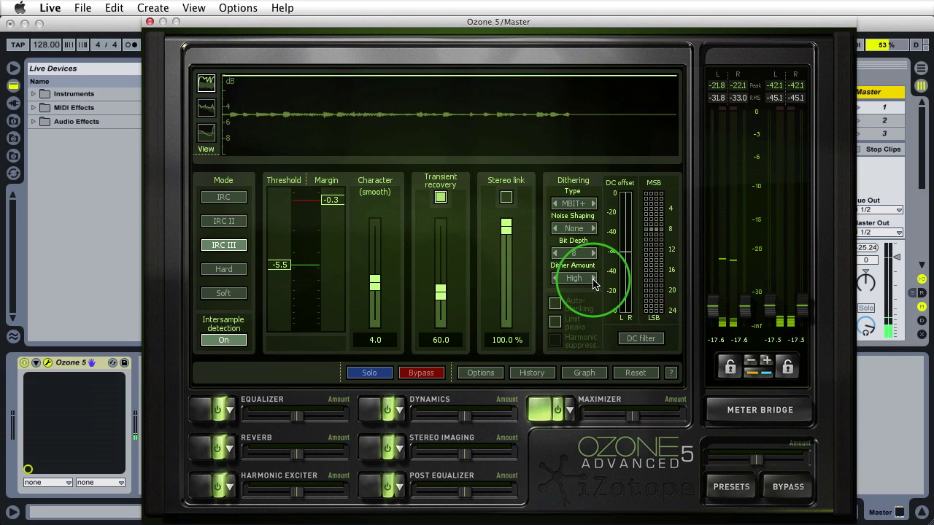
left_click(593, 281)
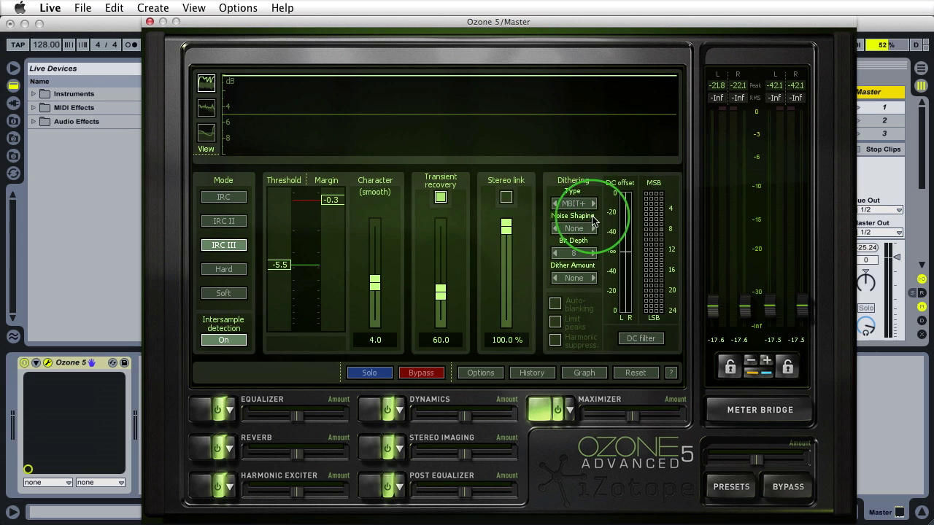
Show the noise shaping curve display, set Noise Shaping to Lightest, and audition the track with the Dither Amount on Low
left_click(207, 133)
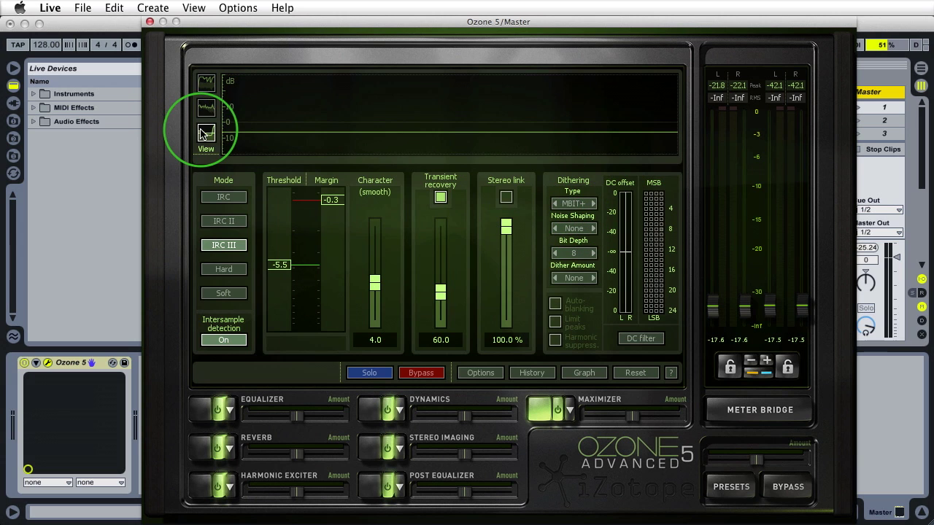
left_click(575, 229)
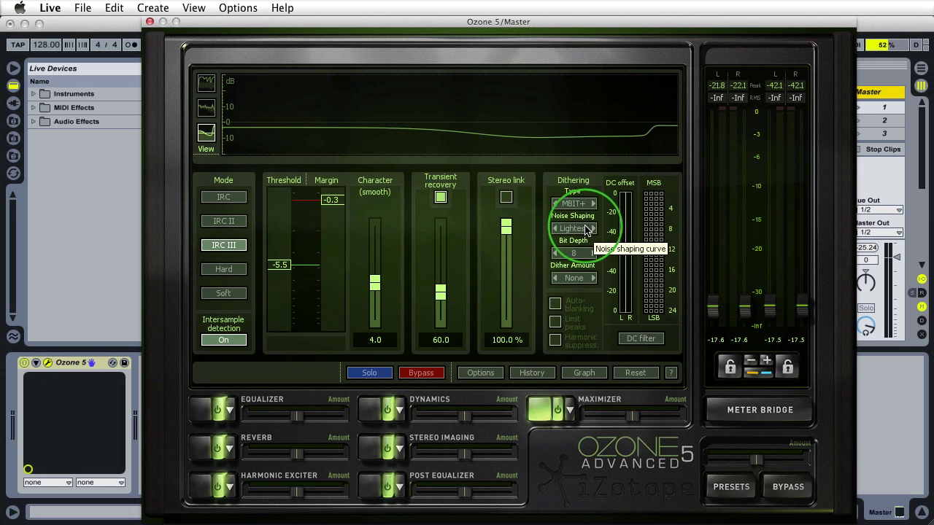
left_click(593, 279)
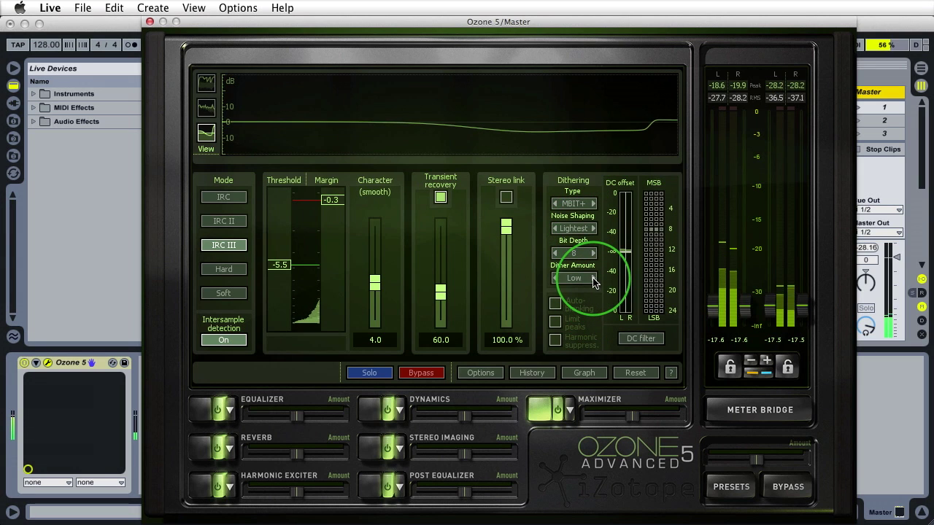
Audition Noise Shaping from Light through Moderate, Medium and High to Ultra, and set the Dither Amount back to None
left_click(593, 229)
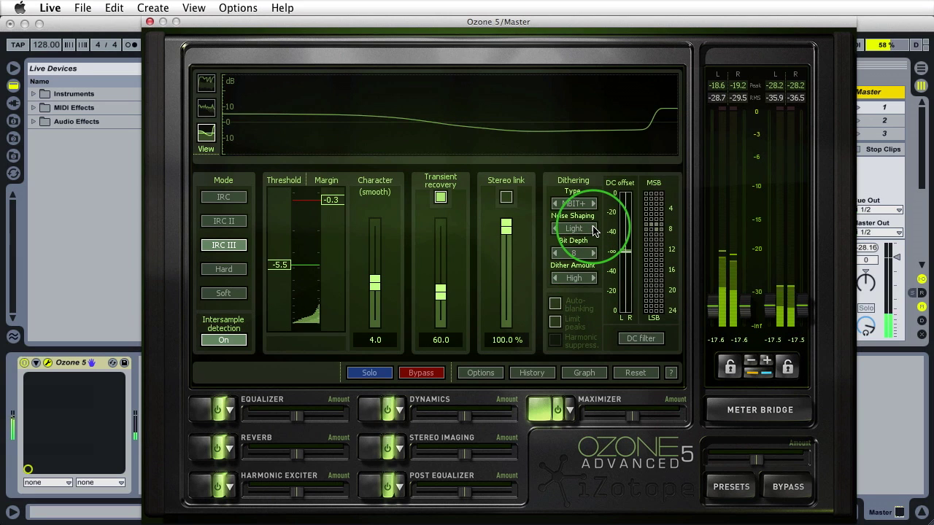
left_click(593, 229)
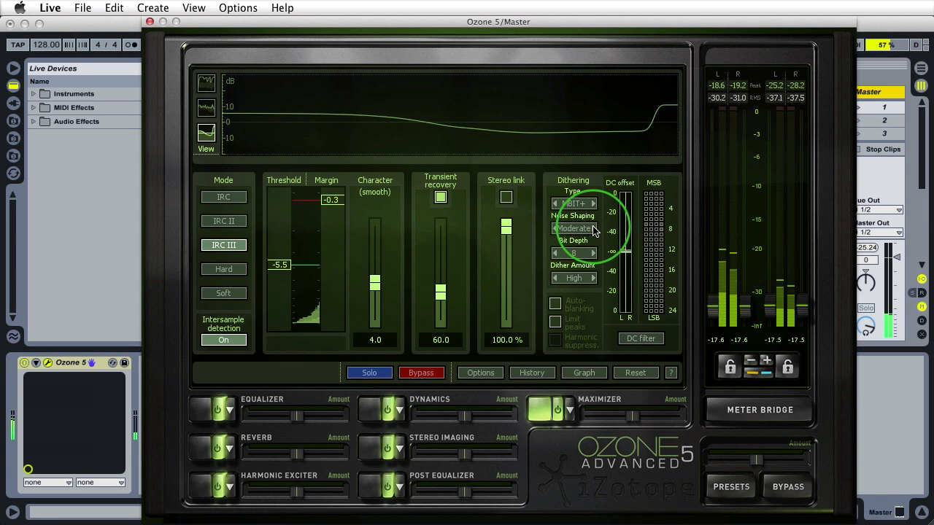
left_click(594, 229)
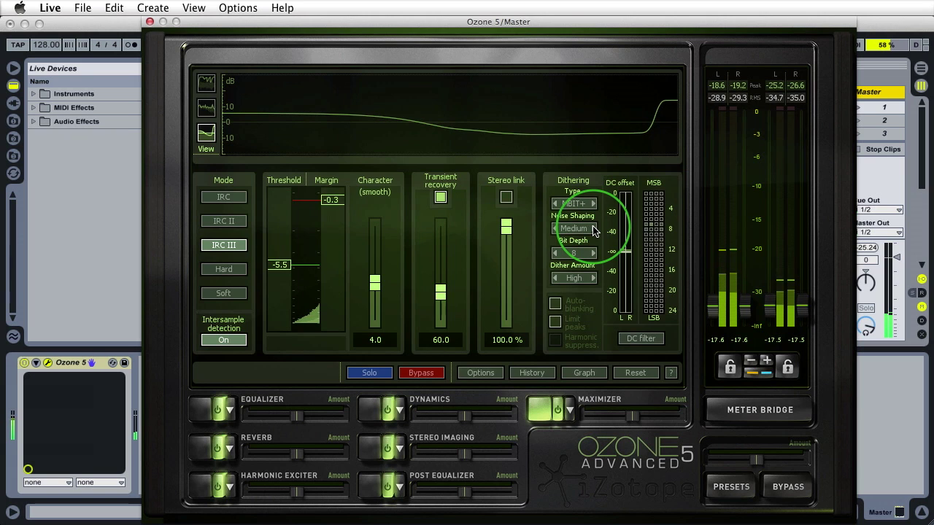
left_click(593, 229)
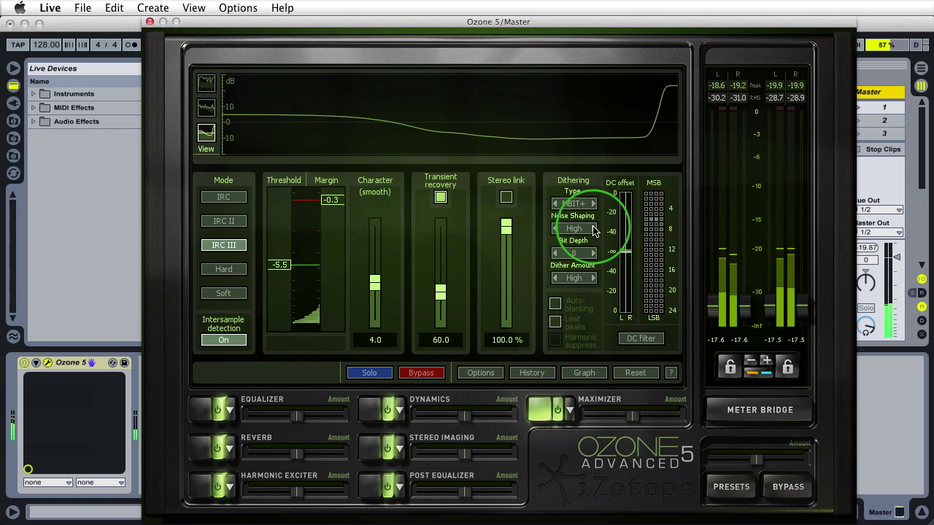
left_click(593, 229)
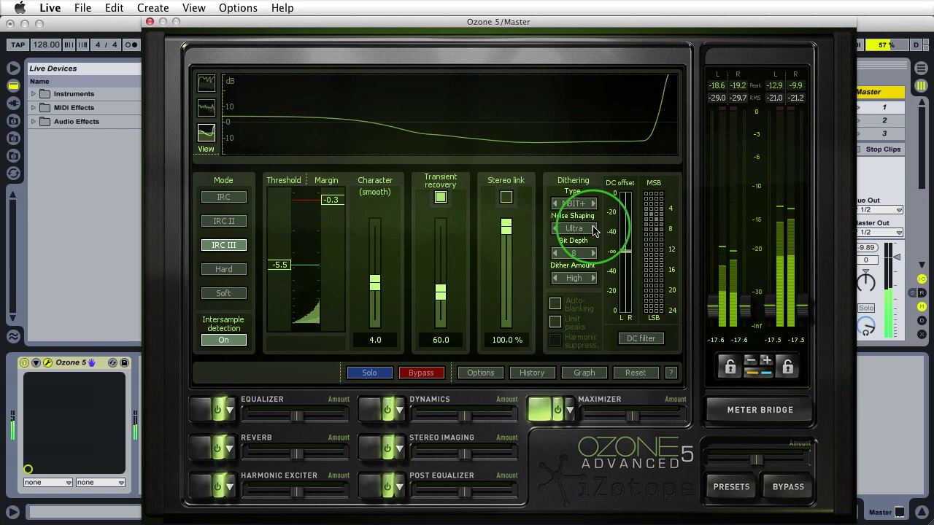
left_click(594, 278)
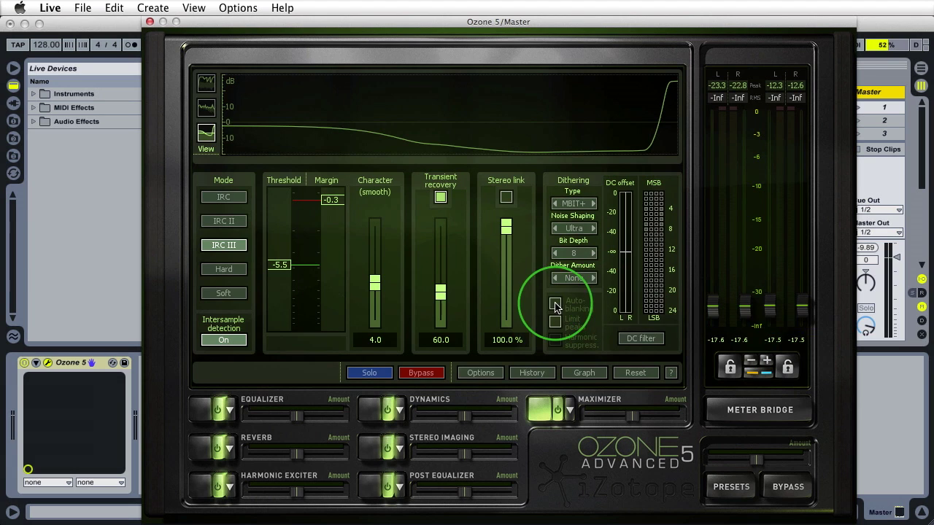
Enable Auto-blanking and the DC filter, with the dithering Bit Depth set to 16
left_click(554, 305)
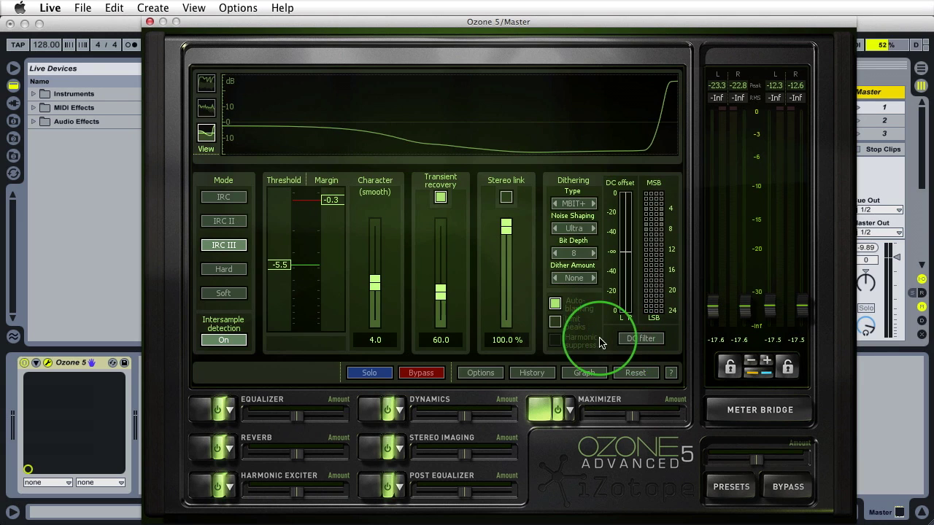
left_click(636, 340)
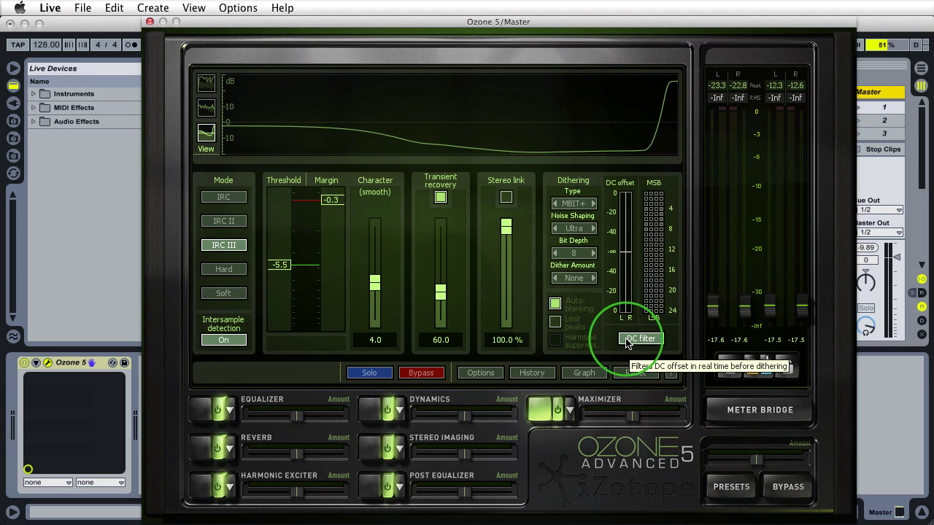
left_click(593, 253)
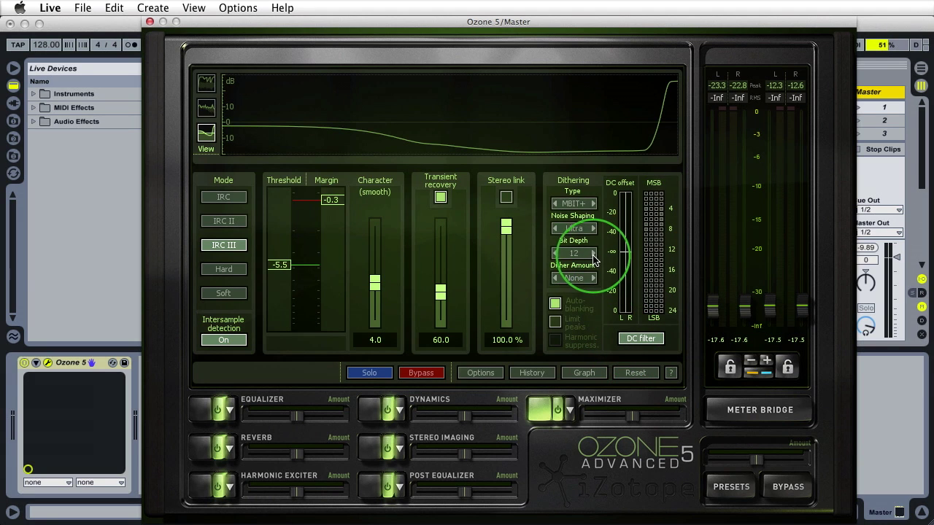
left_click(593, 253)
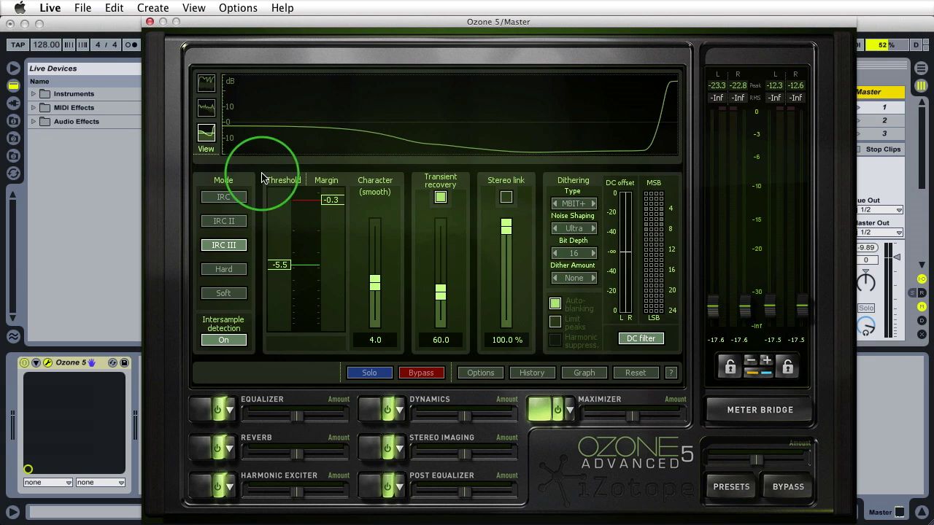
Set both input gains to -1.1 and return both output gains to 0.0
left_click(715, 310, "alt")
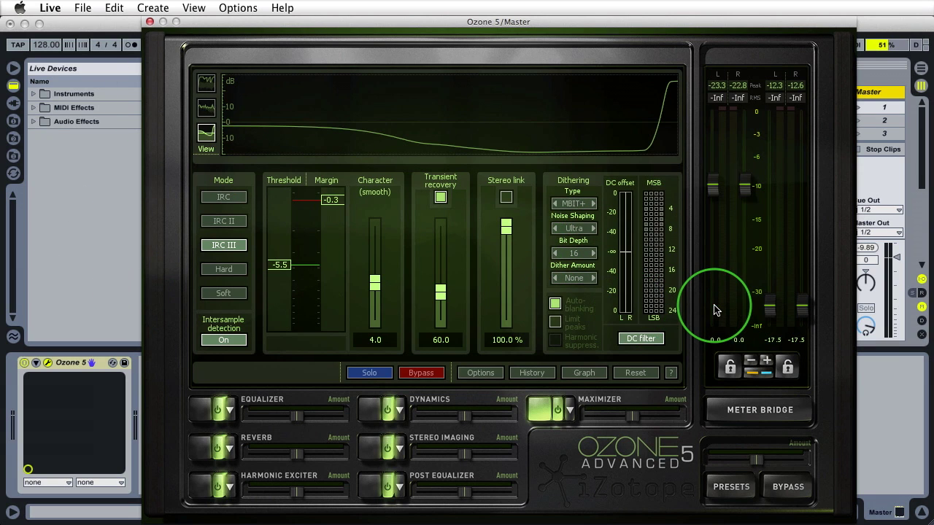
left_click(717, 341)
type("-1.1")
key("Return")
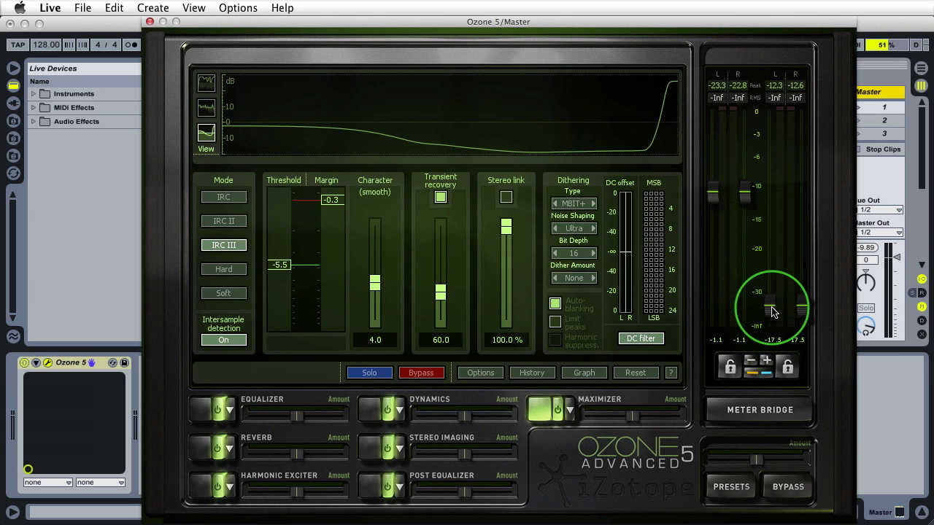
left_click_drag(774, 312, 768, 189)
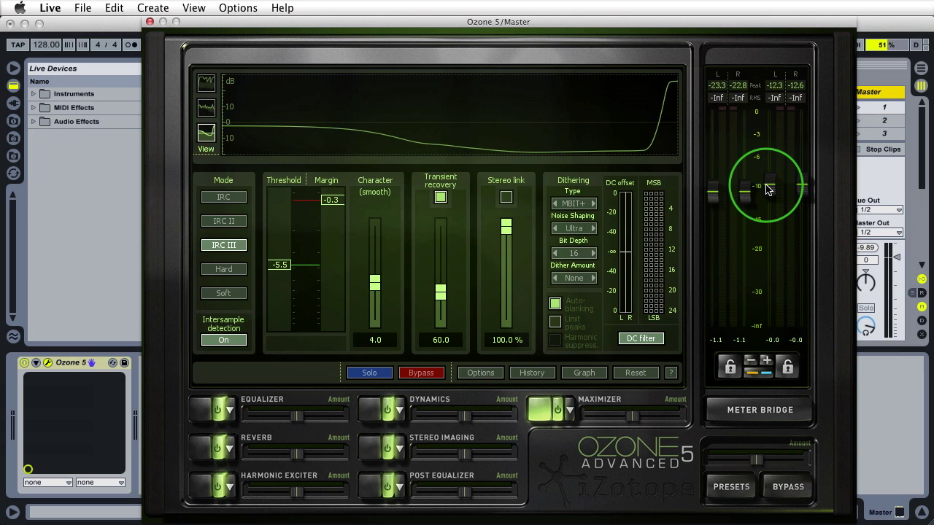
Set Noise Shaping to High and Dither Amount to Normal, trying a Bit Depth of 20 before returning it to 16
left_click(591, 229)
left_click(591, 229)
left_click(591, 229)
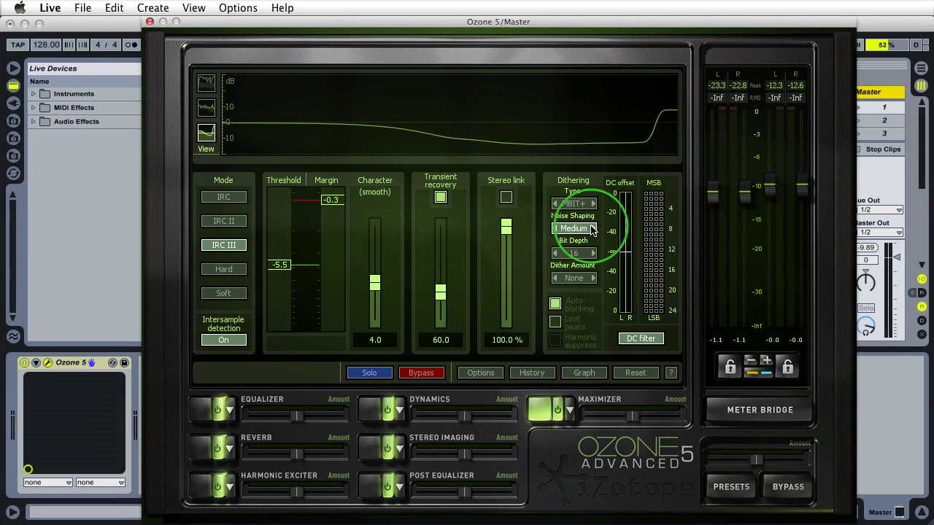
left_click(591, 229)
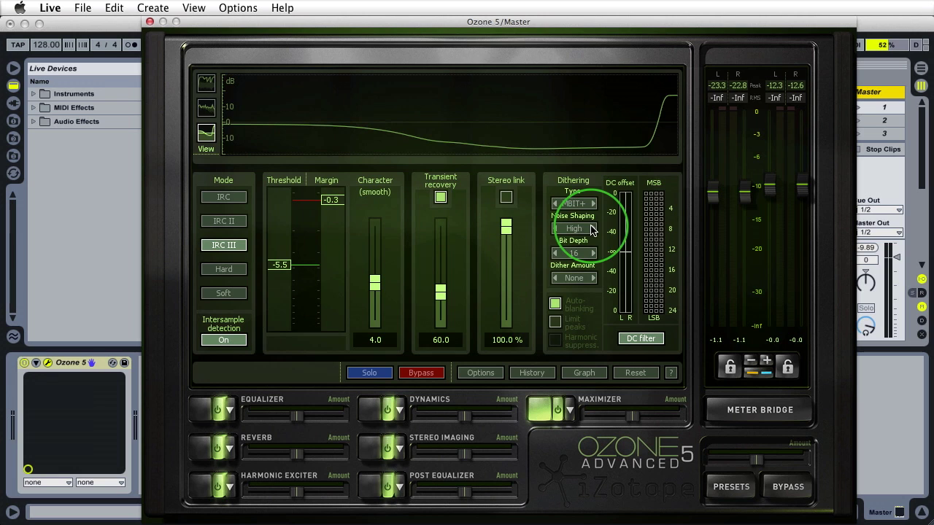
left_click(593, 279)
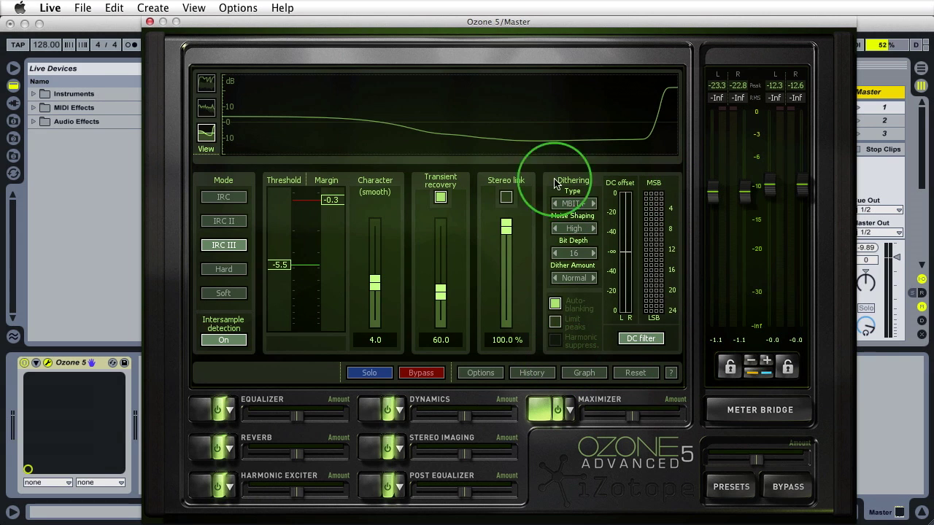
left_click(593, 253)
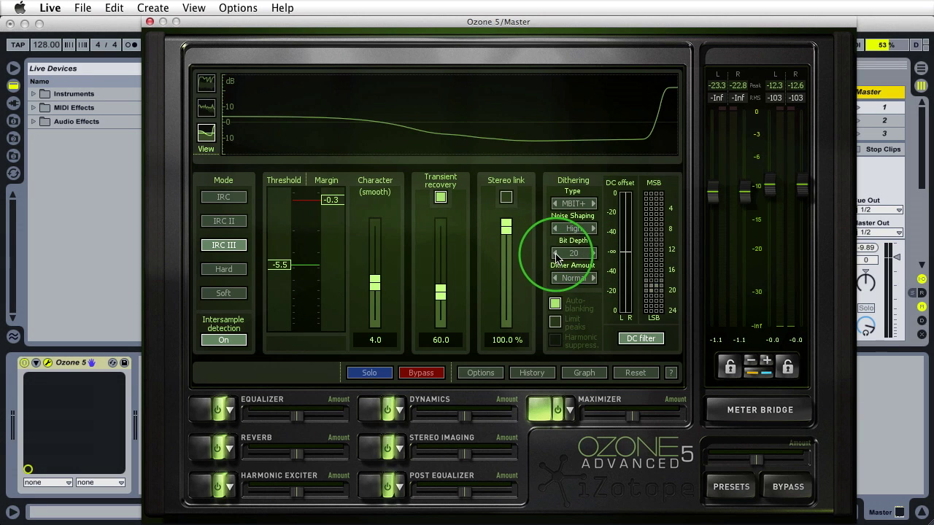
left_click(553, 253)
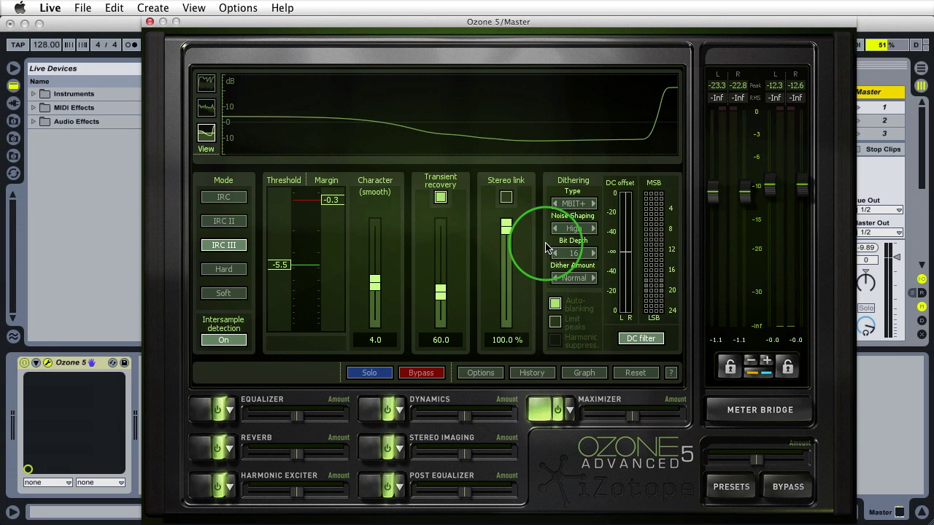
Open the Export Audio/Video dialog and arrange it beside the Ozone 5 window so both are readable
left_click(83, 6)
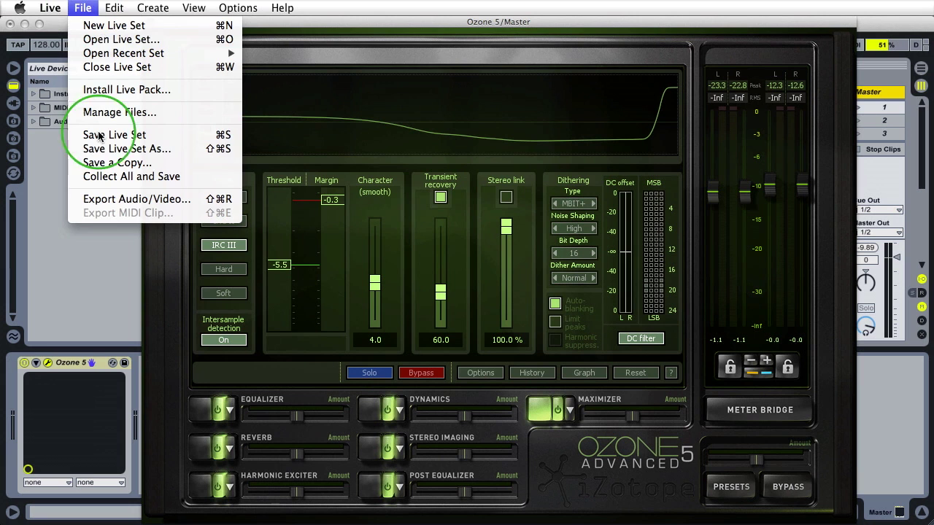
left_click(137, 199)
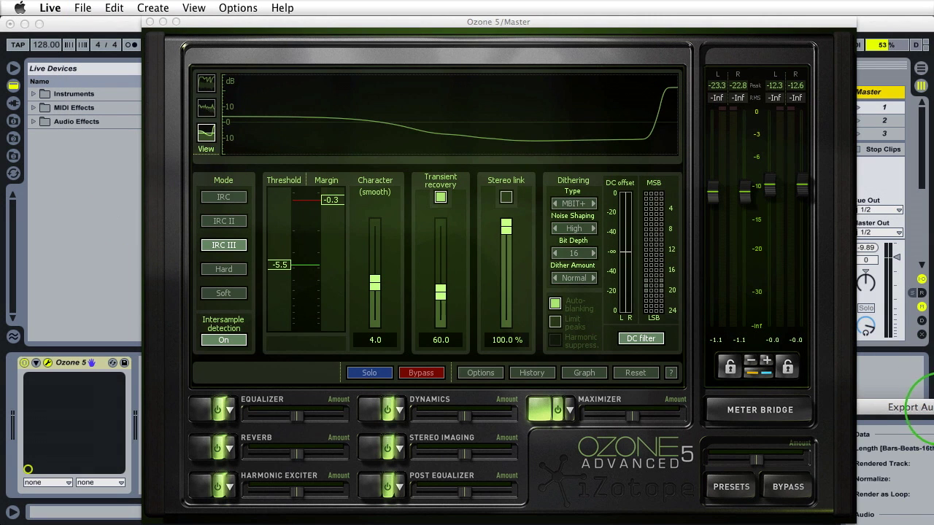
left_click_drag(926, 409, 138, 108)
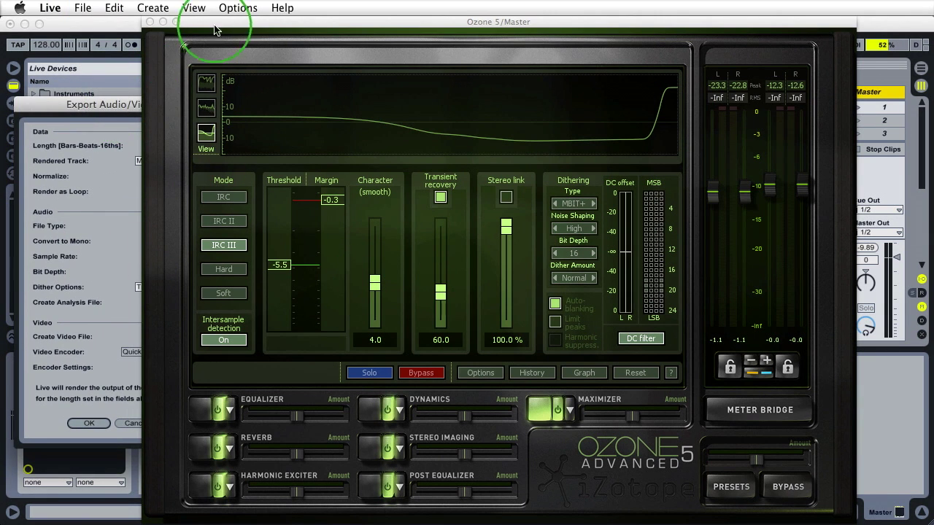
left_click_drag(217, 30, 293, 22)
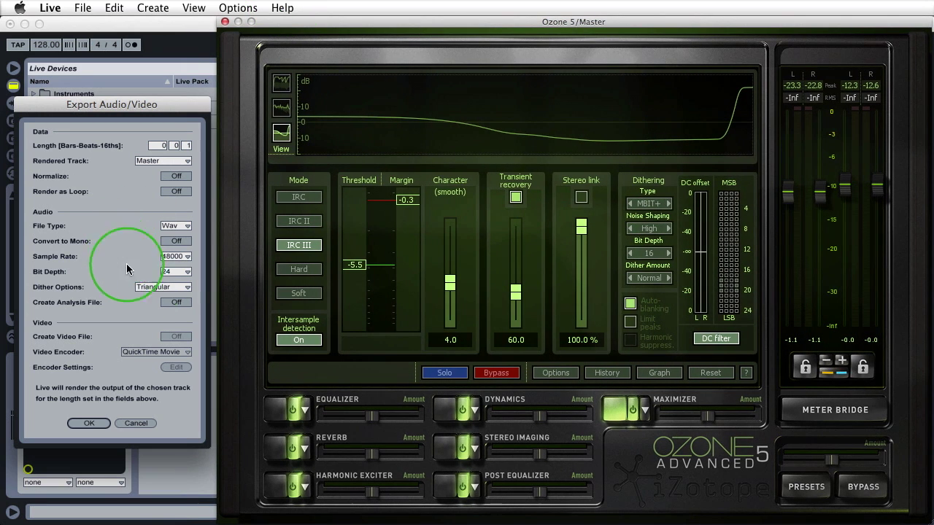
Examine the export bit depth options against the Ozone dithering settings, leave the depth at 24, and cancel the export
left_click(167, 272)
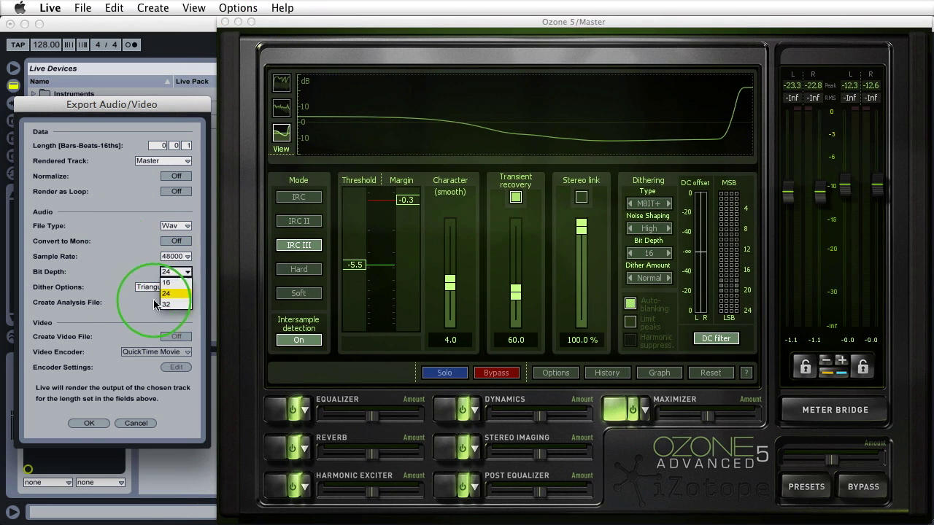
left_click(172, 293)
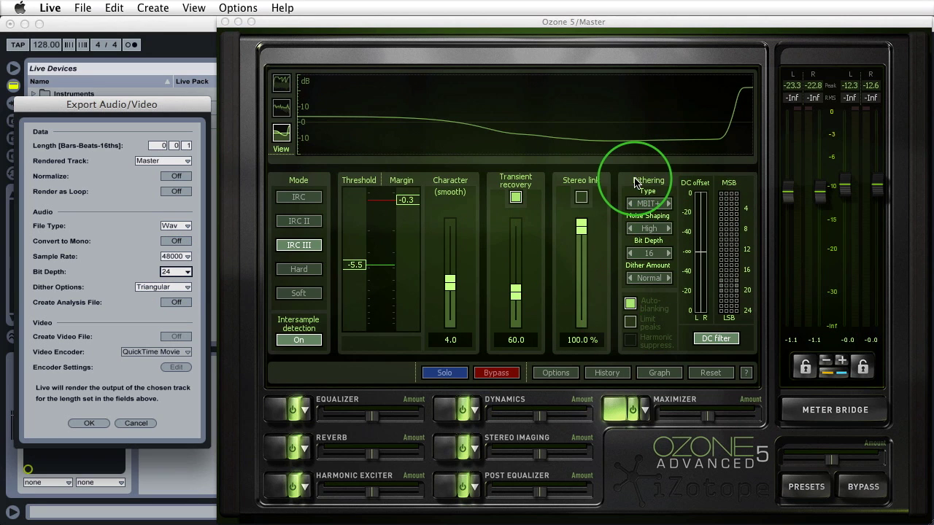
left_click(170, 272)
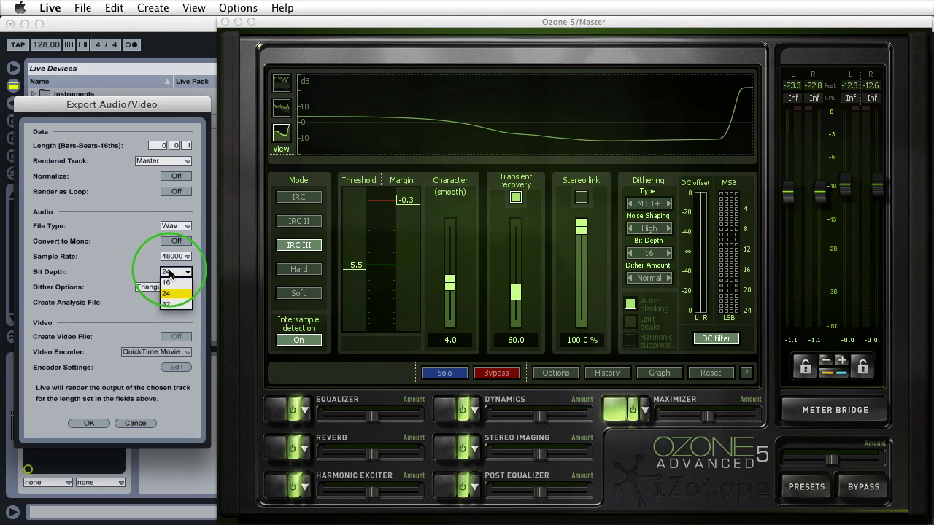
left_click(146, 270)
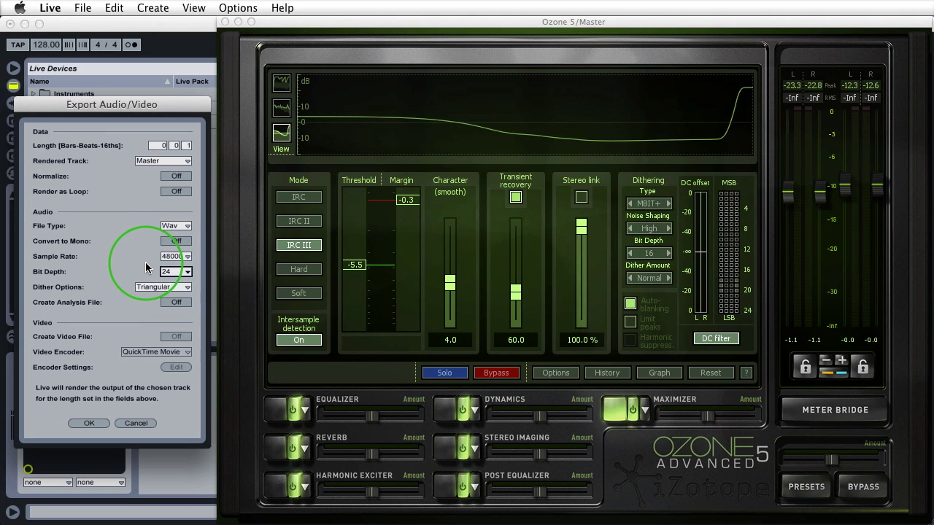
left_click(135, 423)
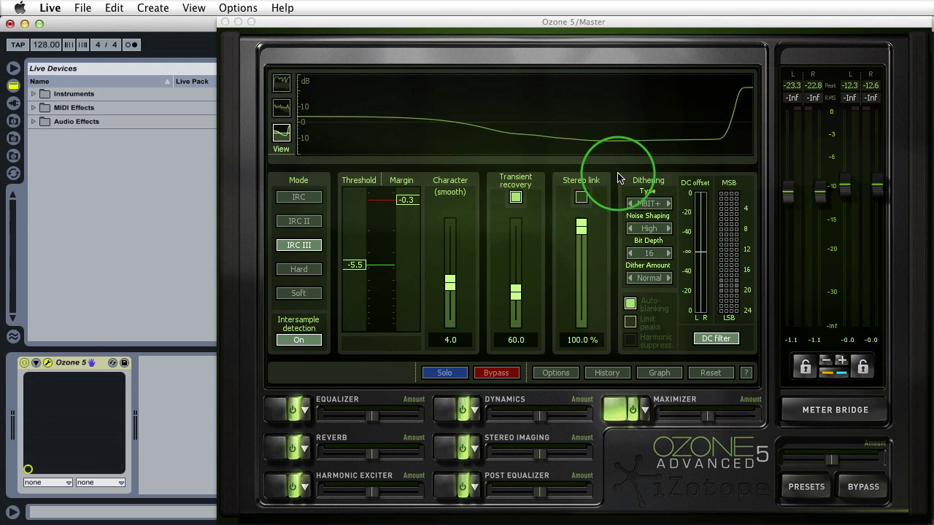
Play the track to audition the Maximizer with the MBIT+ dithering settings
key("space")
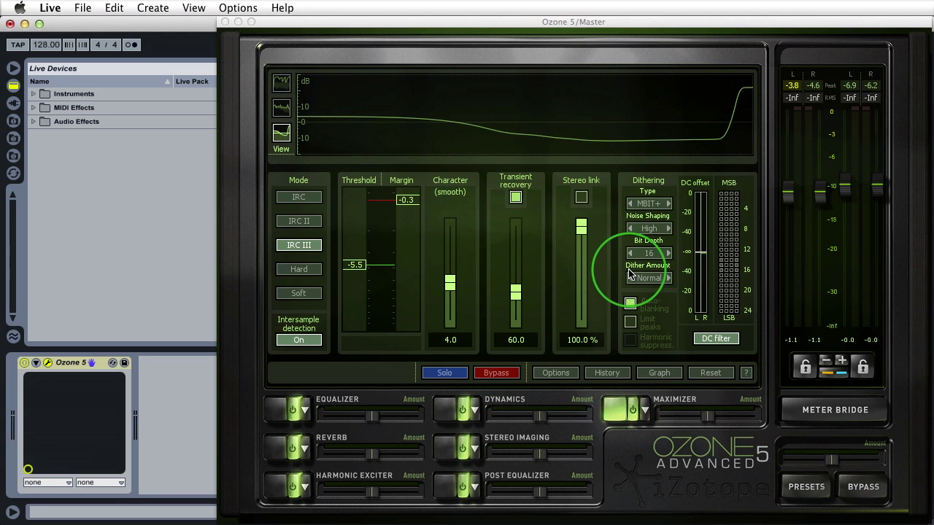
Reopen Export Audio/Video, set the Bit Depth to 16 and the Sample Rate to 44100, and cancel the export
left_click(82, 7)
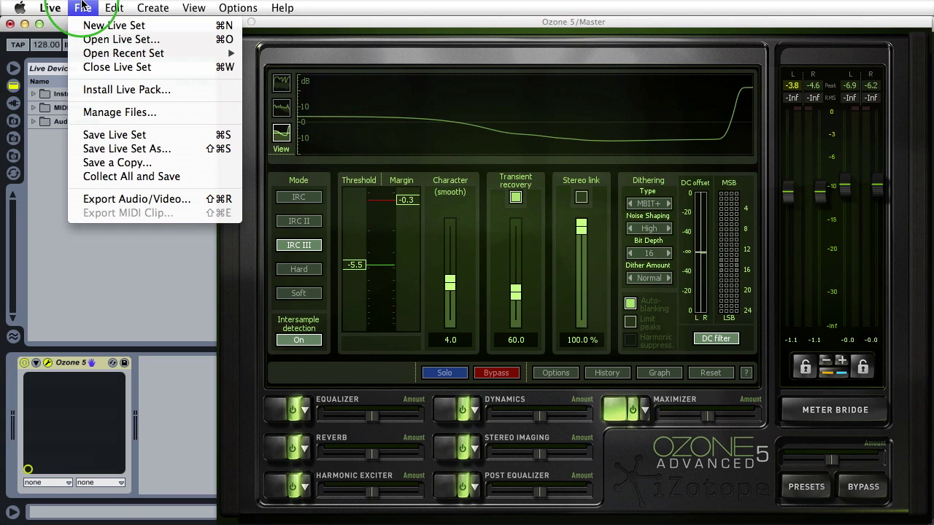
left_click(100, 198)
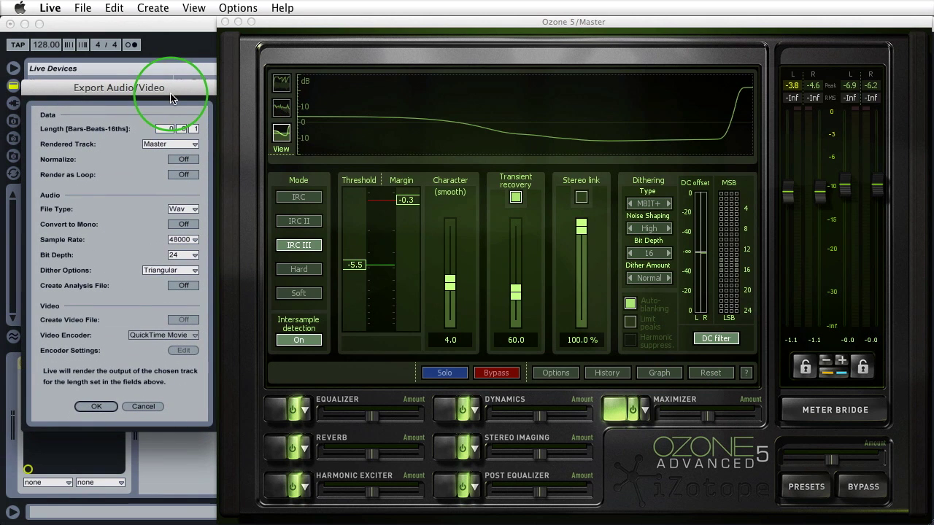
left_click(183, 255)
left_click(181, 244)
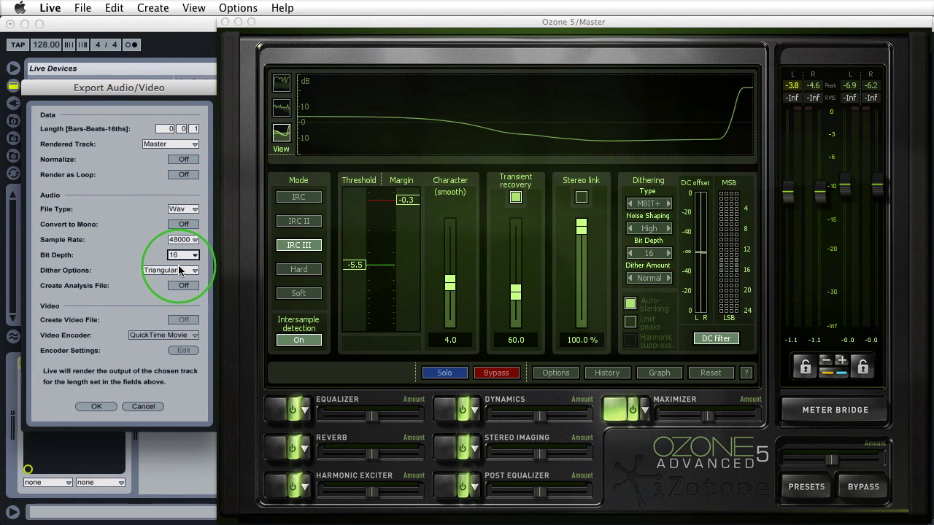
left_click(181, 240)
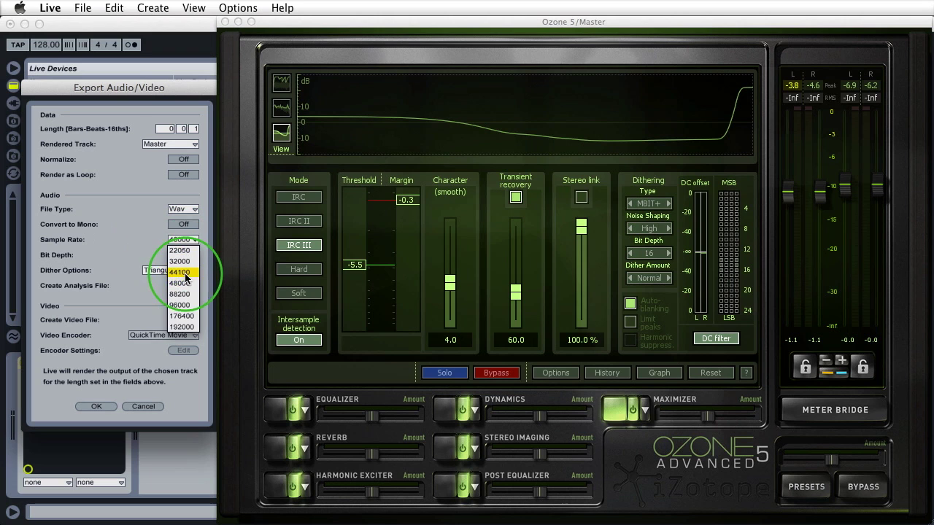
left_click(188, 263)
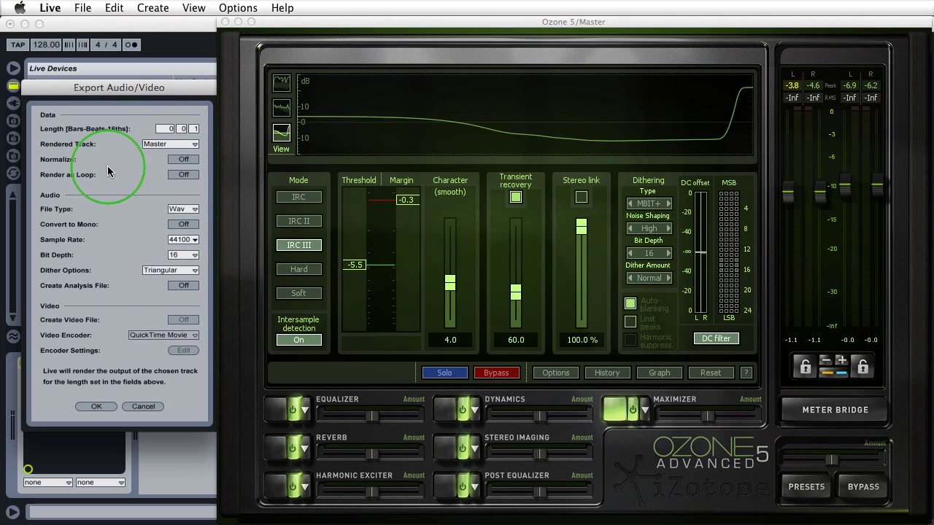
left_click(149, 408)
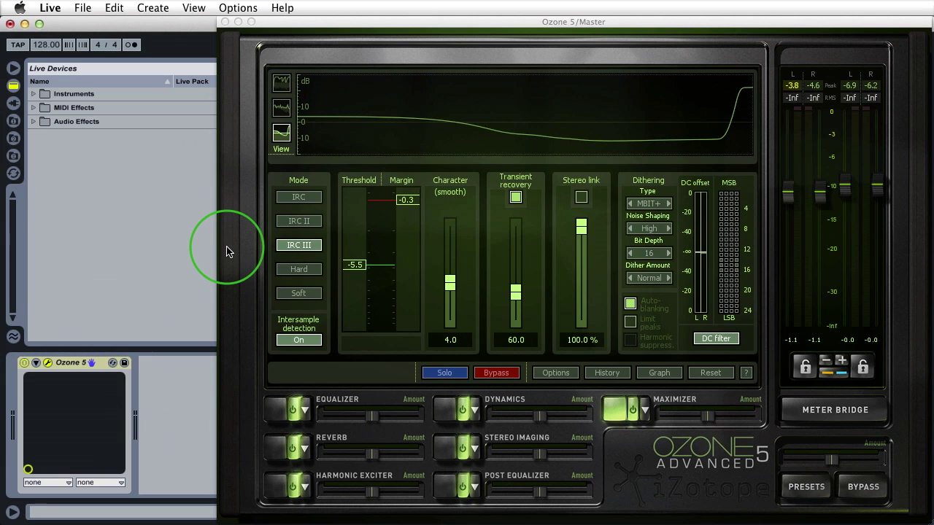